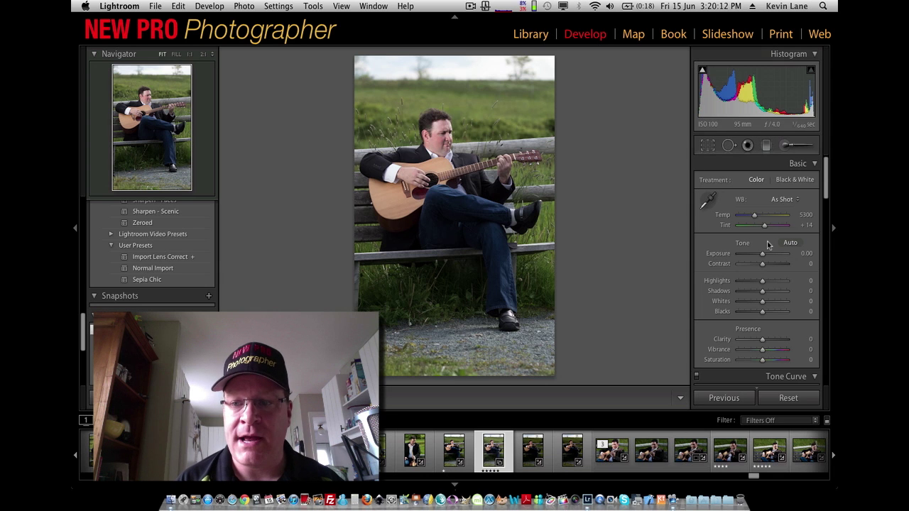
Enable lens profile corrections for the photo of the man playing guitar
scroll(767, 244, down, 20)
scroll(767, 245, up, 5)
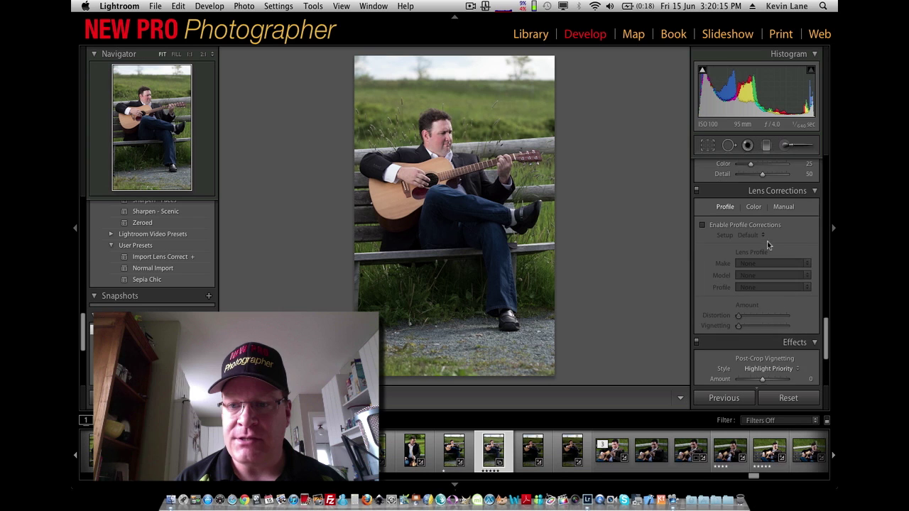
click(702, 227)
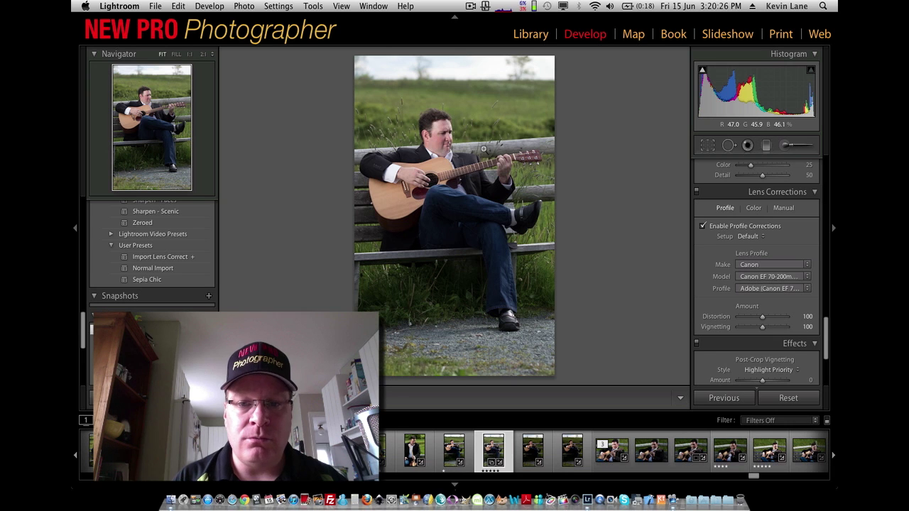
Open a copy of the photo with Lightroom adjustments in the Sharpener Pro 3.0 RAW Presharpener
right_click(459, 134)
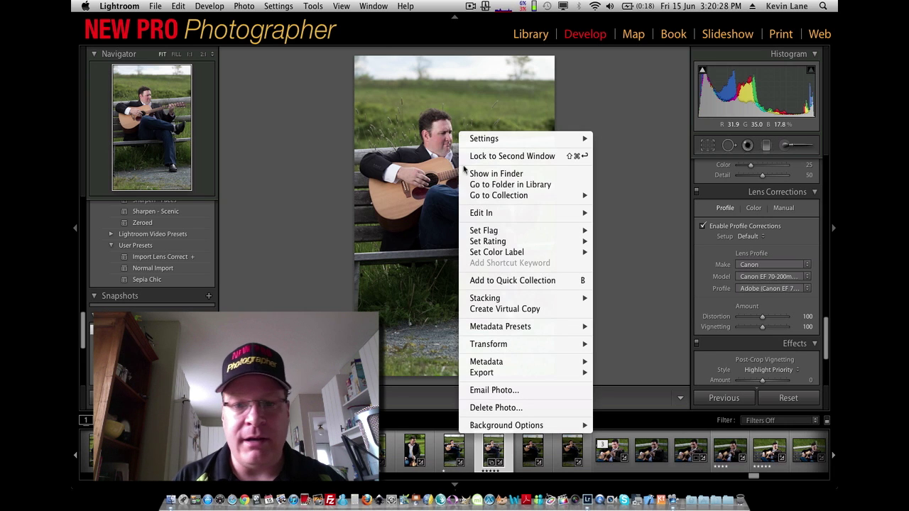
mouse_move(486, 215)
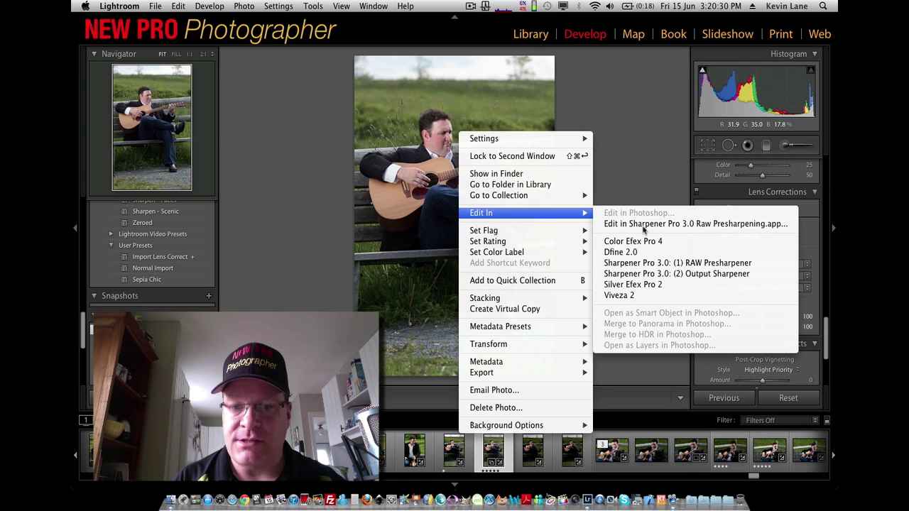
click(653, 263)
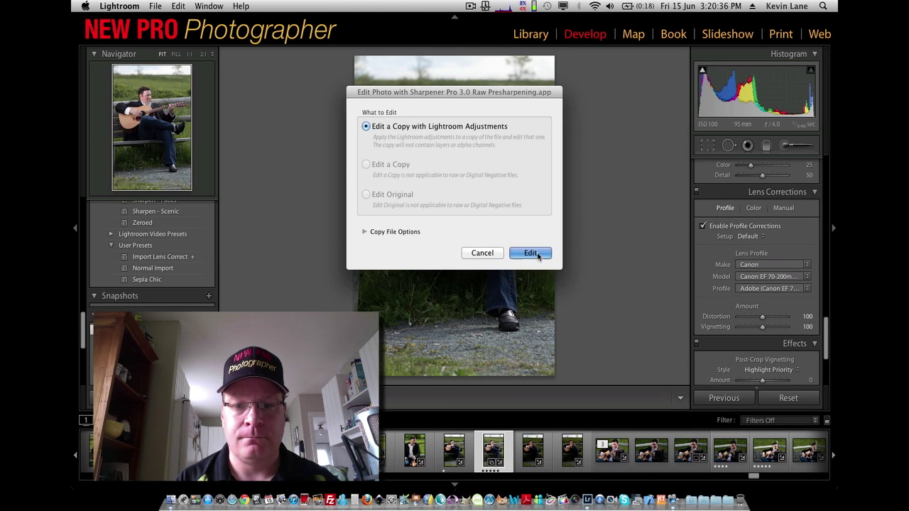
click(529, 254)
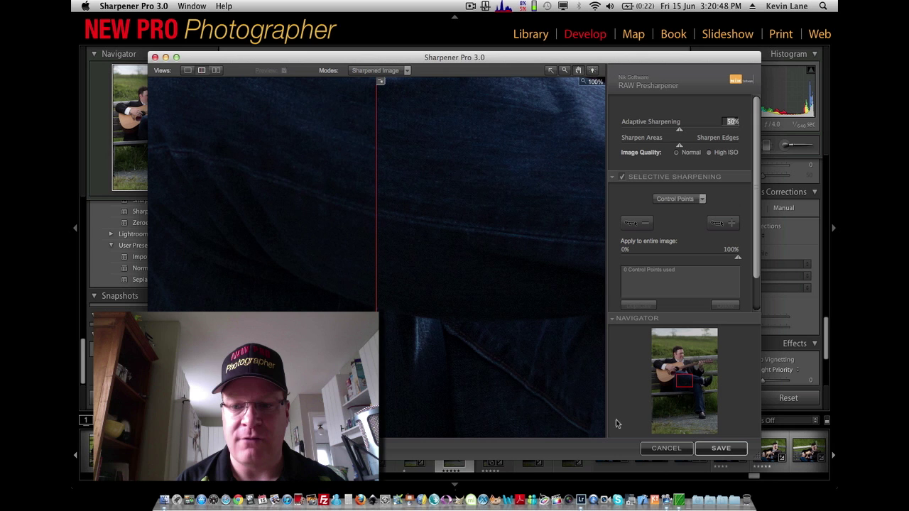
Check the default presharpening on the man's face with the split preview and save the sharpened copy
click(679, 353)
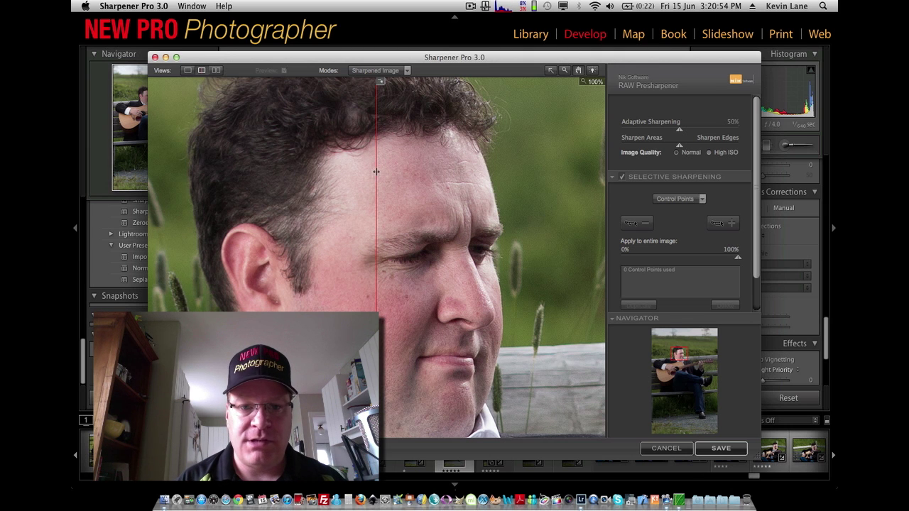
drag(377, 171, 354, 211)
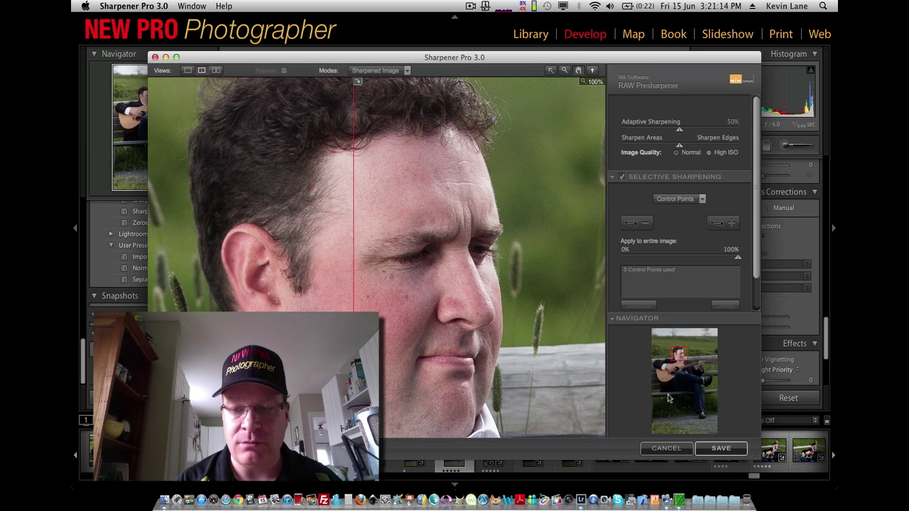
click(713, 445)
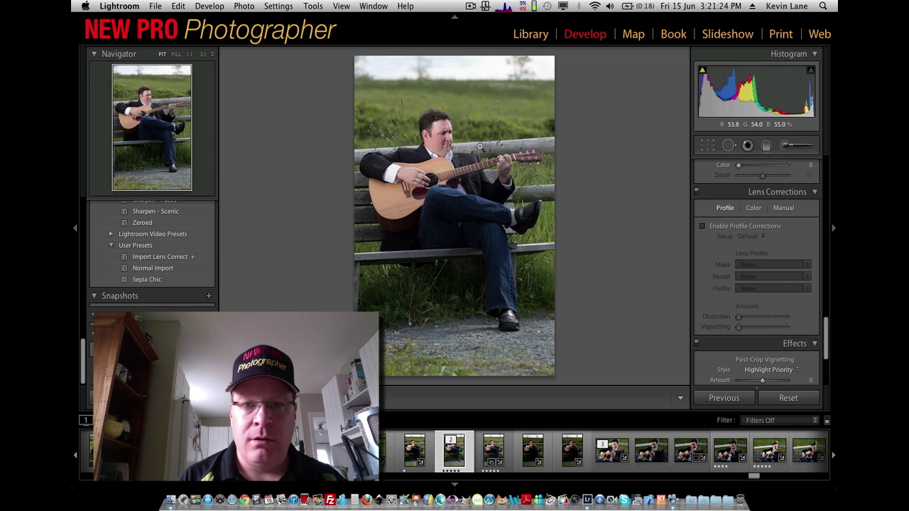
Compare the original photo with the presharpened copy, and open the presharpened copy in Viveza 2
click(489, 451)
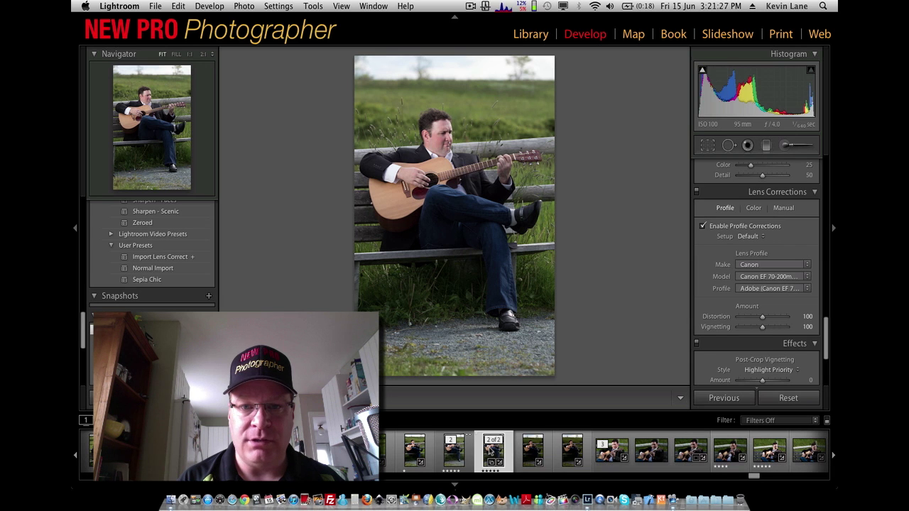
click(456, 457)
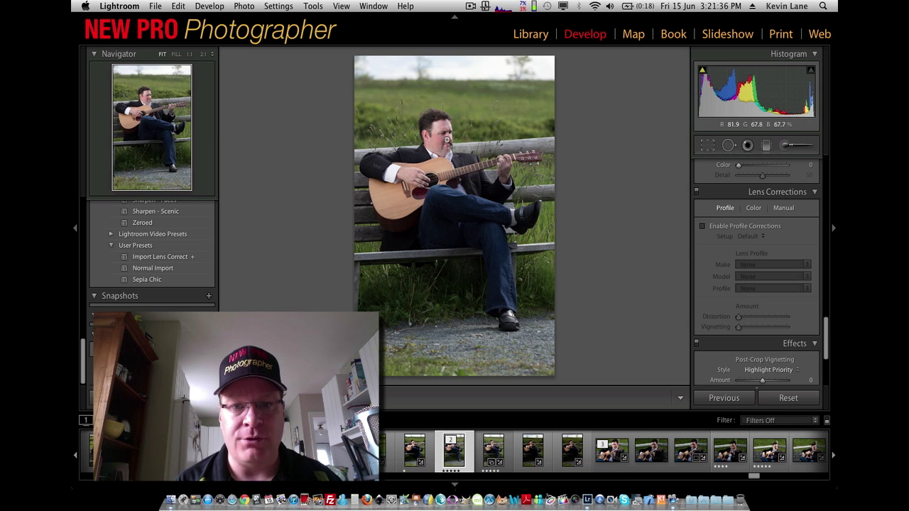
click(446, 140)
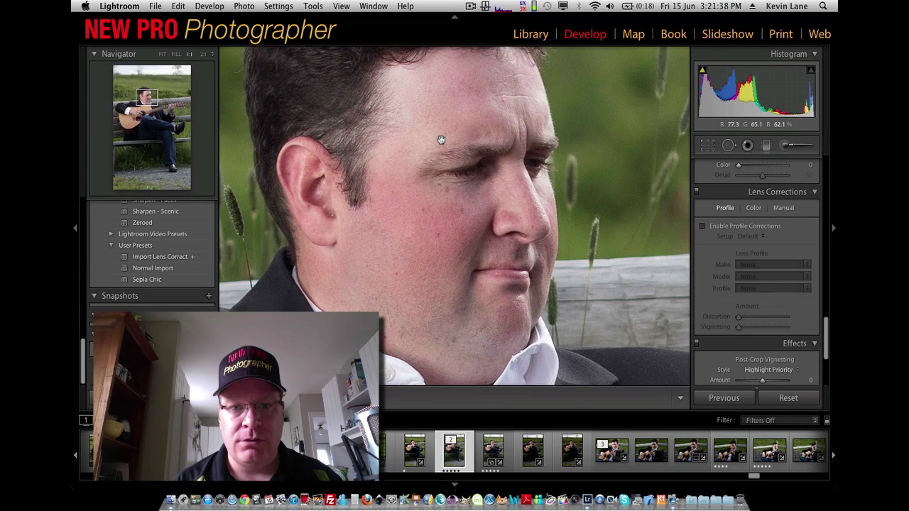
right_click(441, 140)
mouse_move(471, 220)
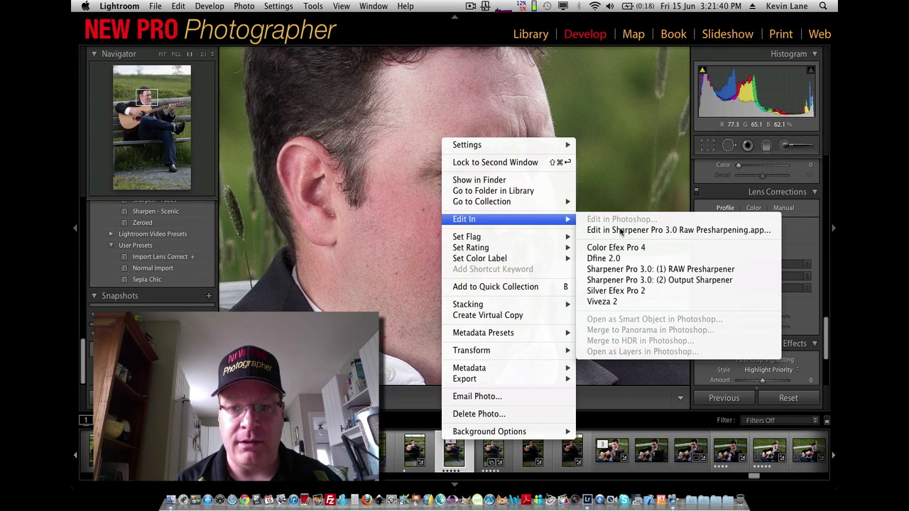
click(634, 302)
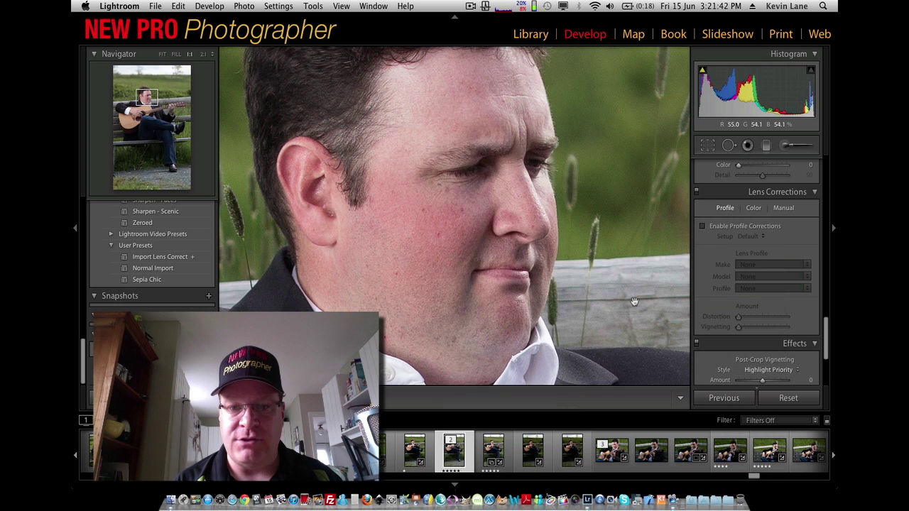
click(529, 265)
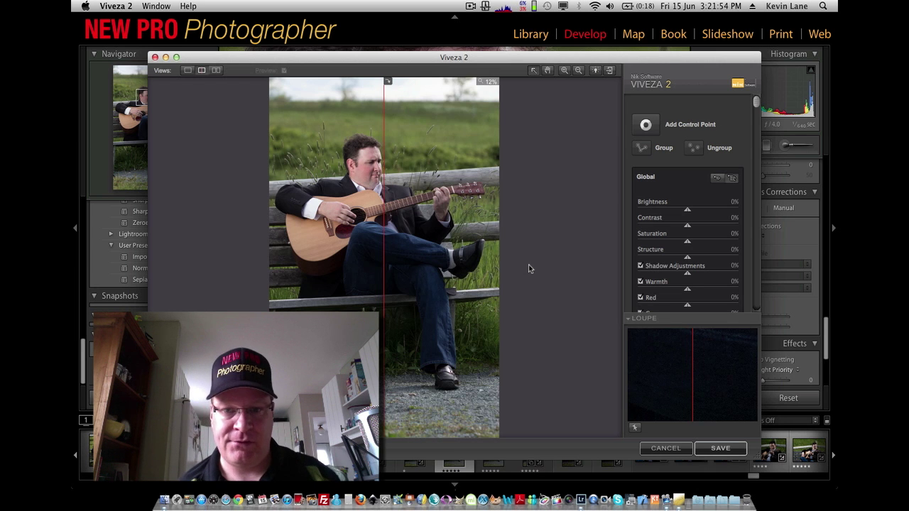
Set the global contrast to 23% and brightness to 7%, comparing before and after across the split preview
drag(384, 113, 383, 133)
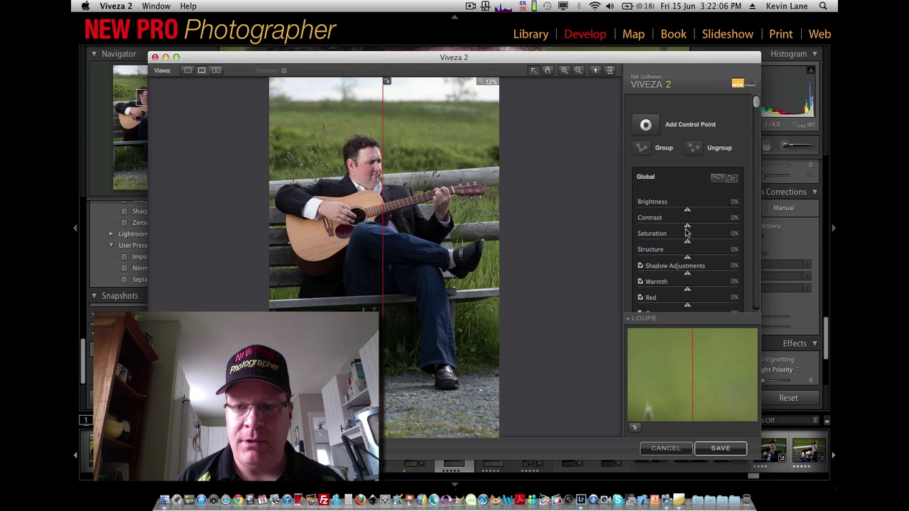
drag(686, 227, 699, 229)
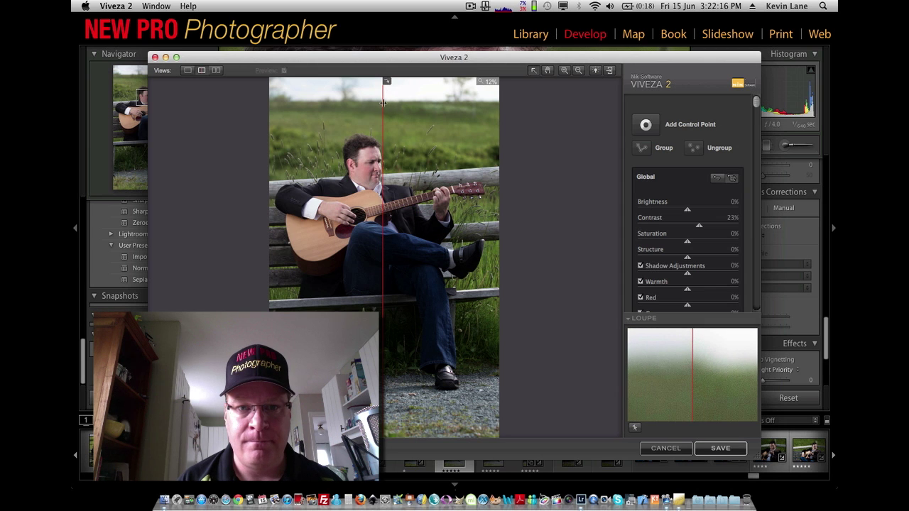
drag(382, 103, 492, 127)
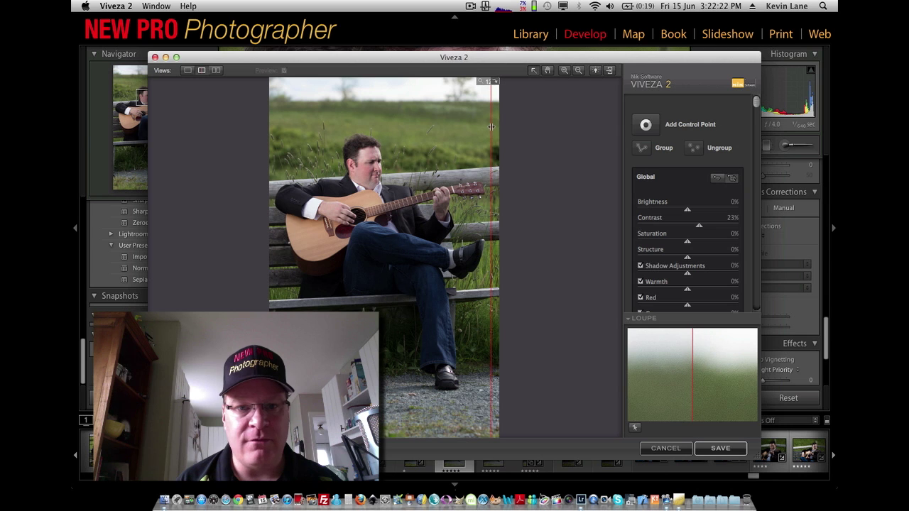
drag(491, 126, 377, 103)
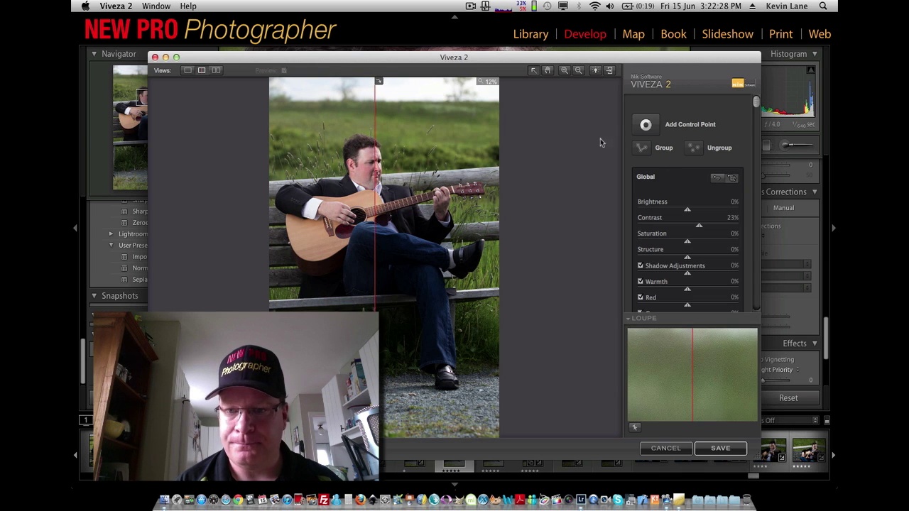
drag(687, 213, 691, 214)
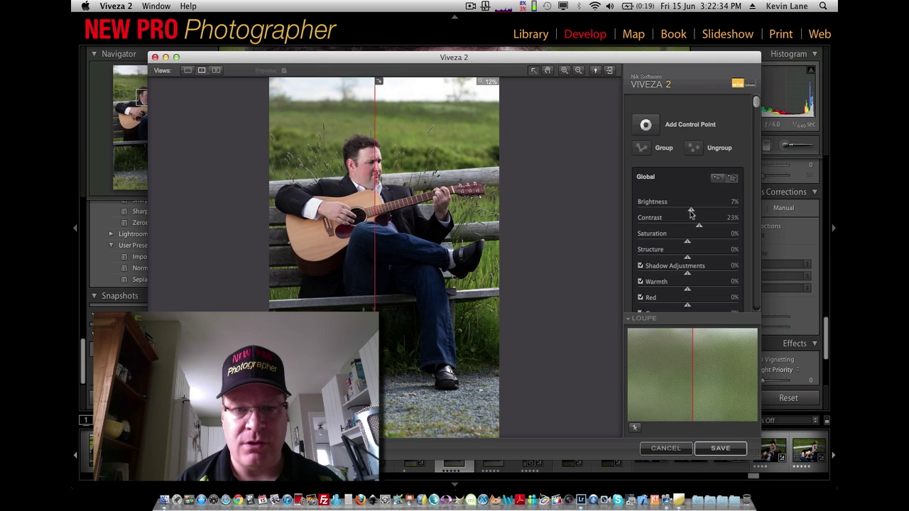
drag(377, 106, 346, 126)
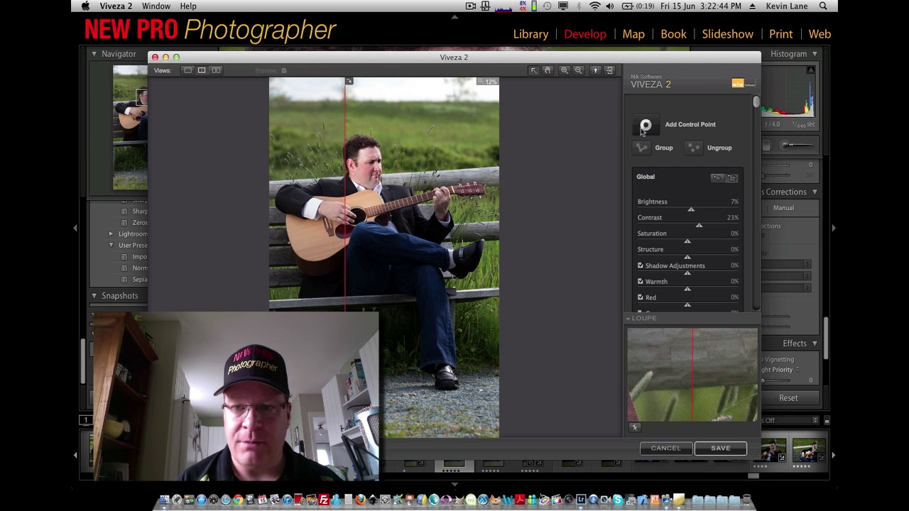
Add a control point in the sky and set its brightness to -35% and structure to 35%
click(317, 86)
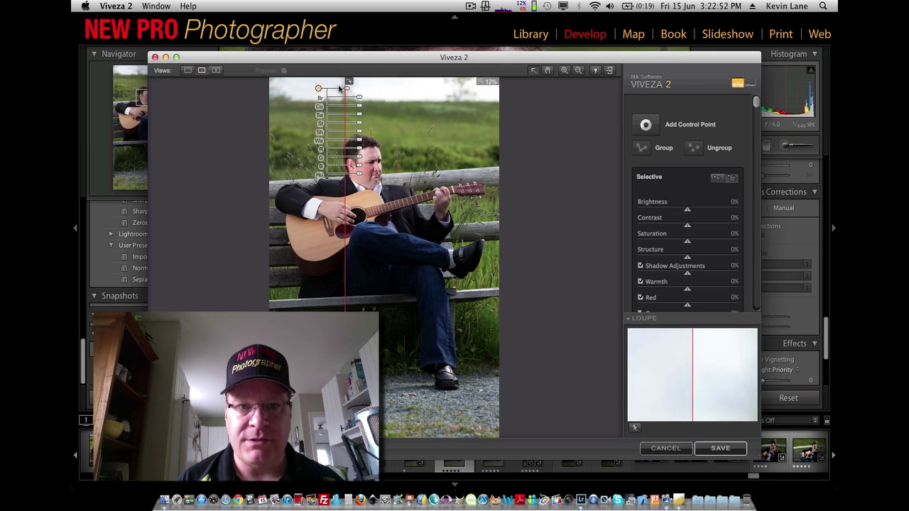
mouse_move(348, 93)
mouse_down()
mouse_move(362, 93)
mouse_move(350, 93)
mouse_up()
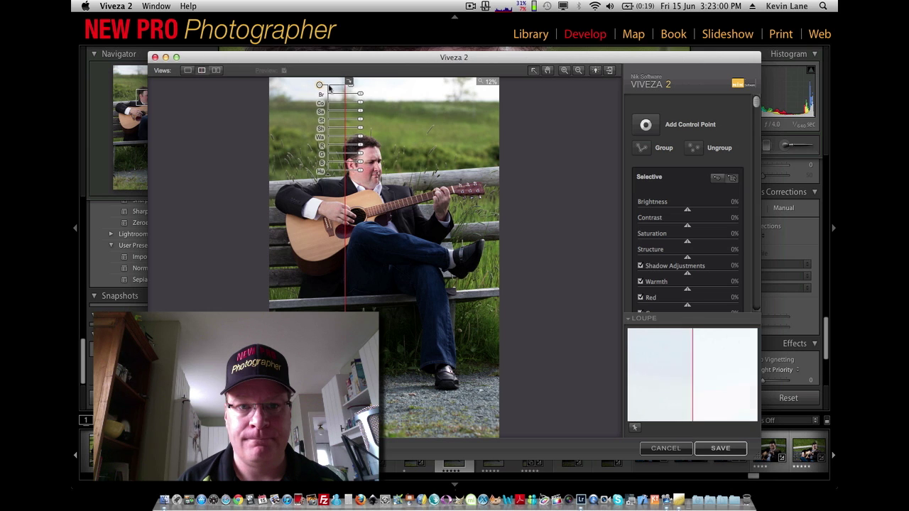
drag(362, 96, 371, 122)
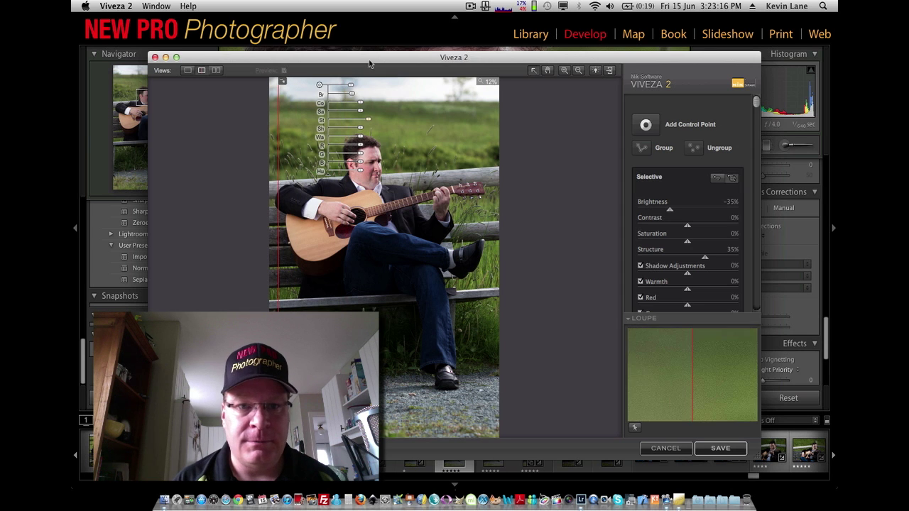
Enlarge the sky control point's area of effect and set its saturation to 9% and warmth to 4%
drag(351, 87, 362, 86)
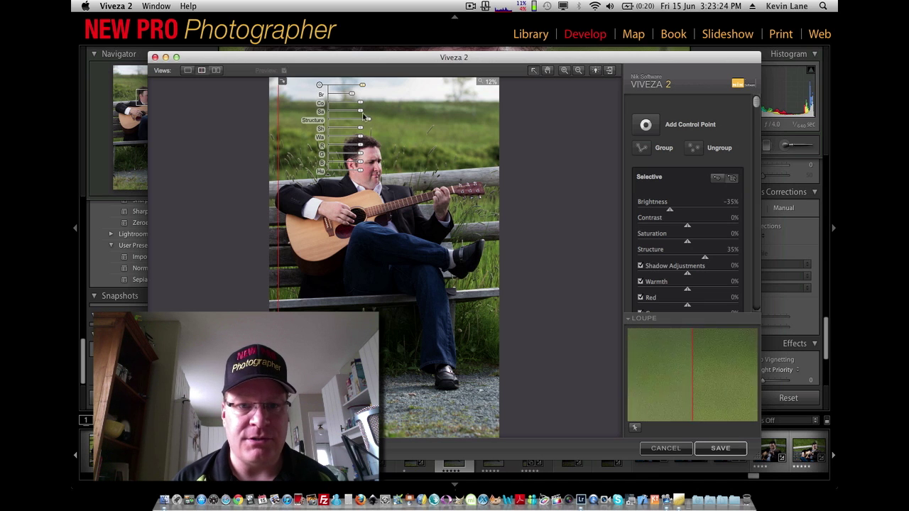
drag(362, 114, 364, 113)
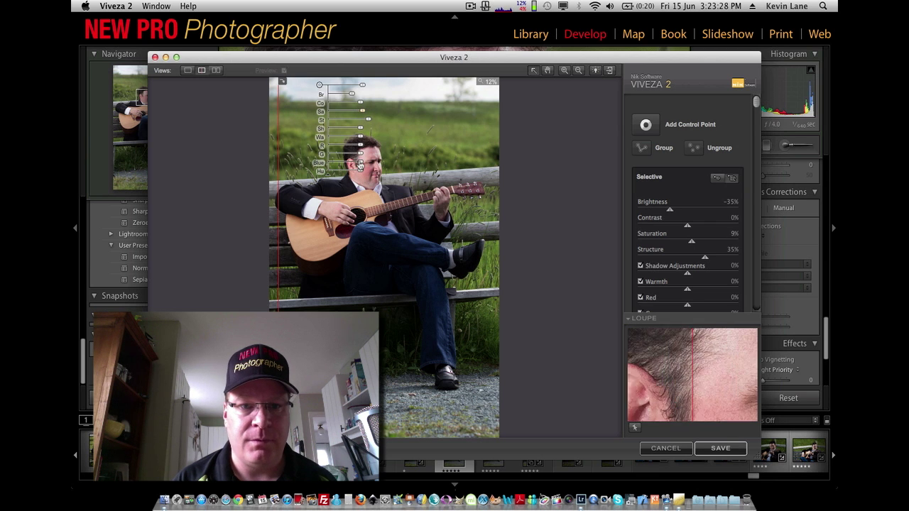
drag(361, 165, 362, 164)
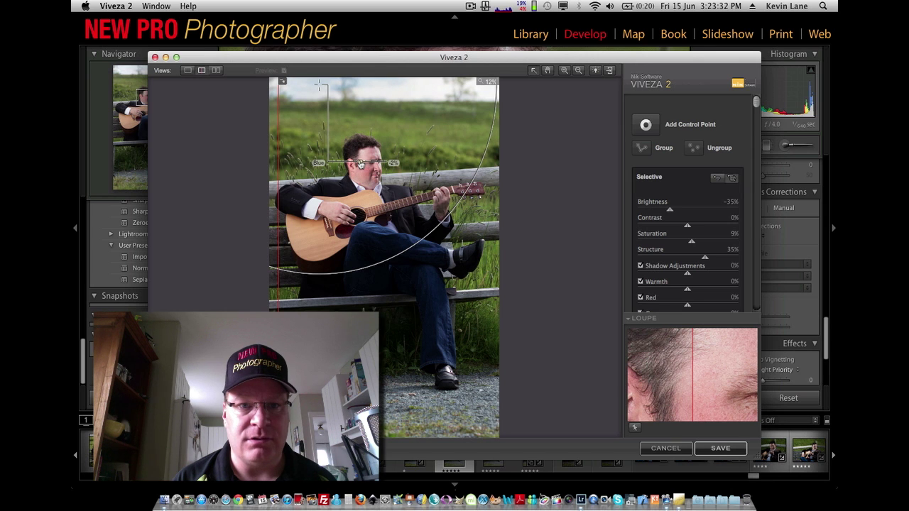
drag(361, 164, 360, 164)
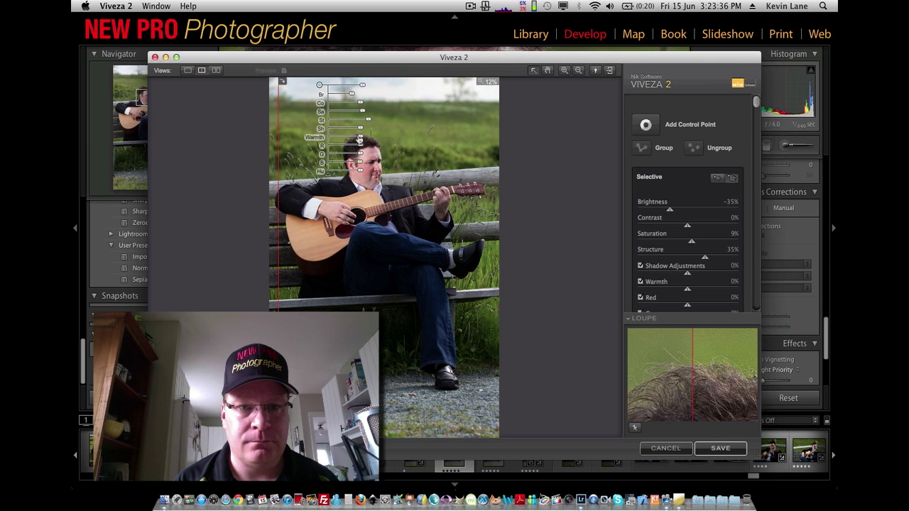
drag(360, 139, 360, 140)
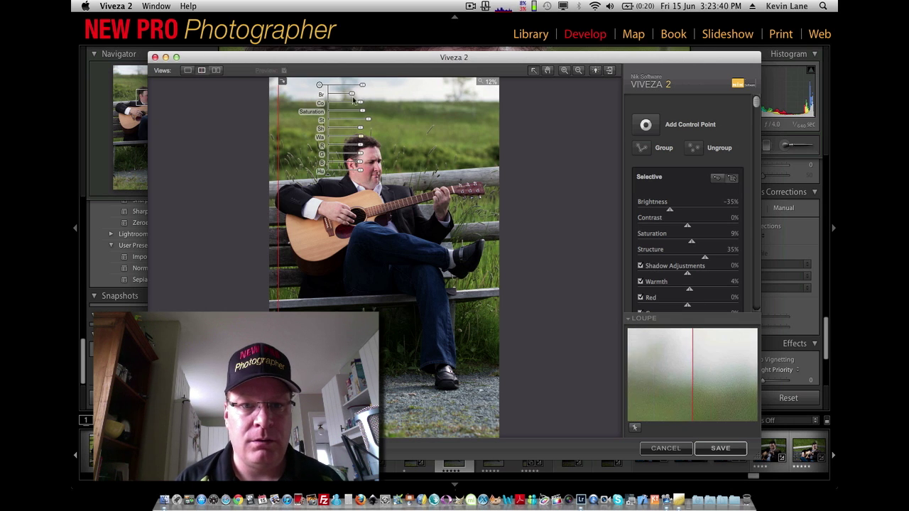
Fine-tune the sky control point's brightness to -34% and compare before and after with the split preview
drag(351, 100, 351, 96)
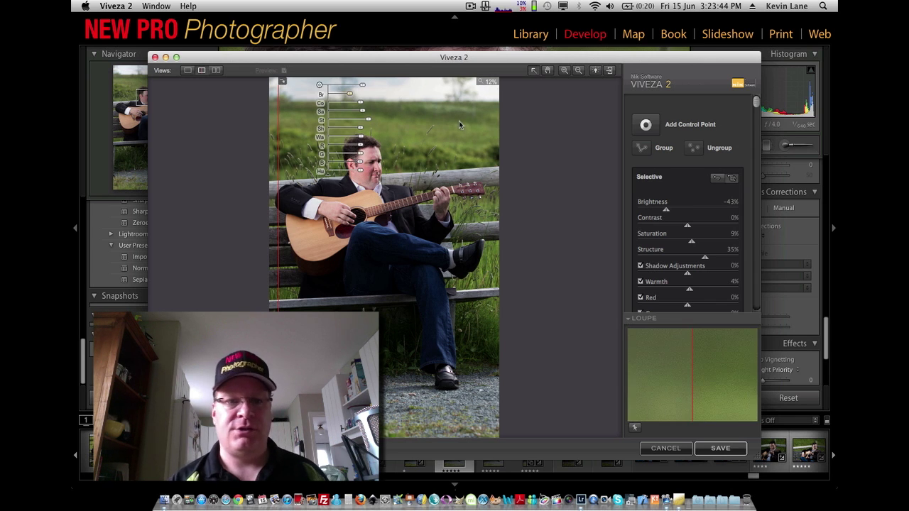
click(541, 143)
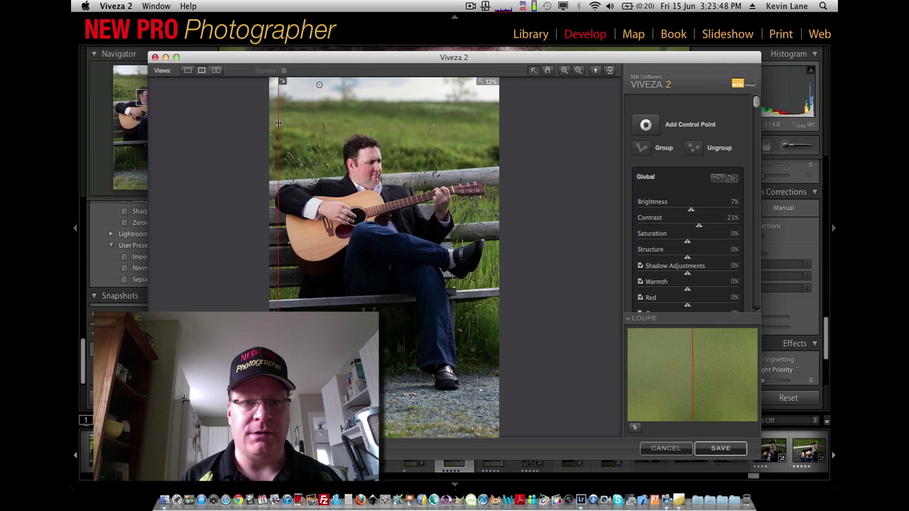
mouse_move(278, 123)
mouse_down()
mouse_move(457, 124)
mouse_move(230, 131)
mouse_move(358, 130)
mouse_move(287, 131)
mouse_up()
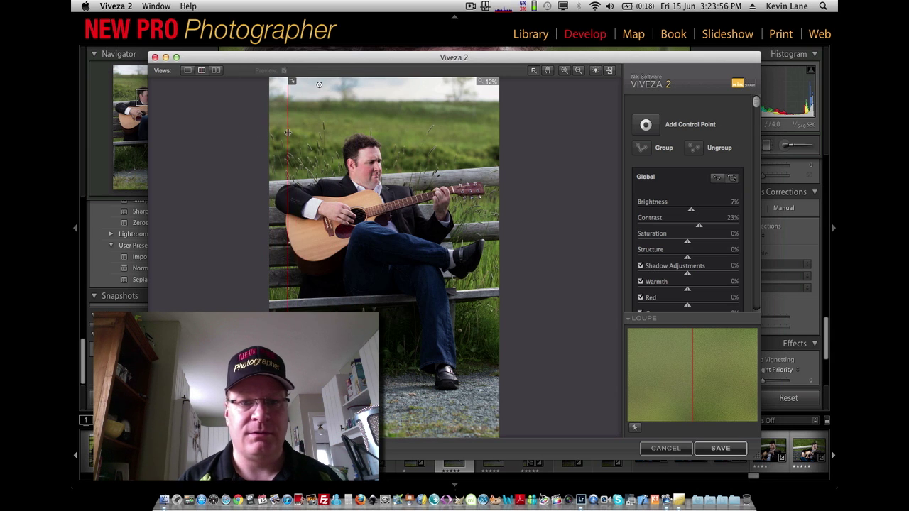
click(320, 86)
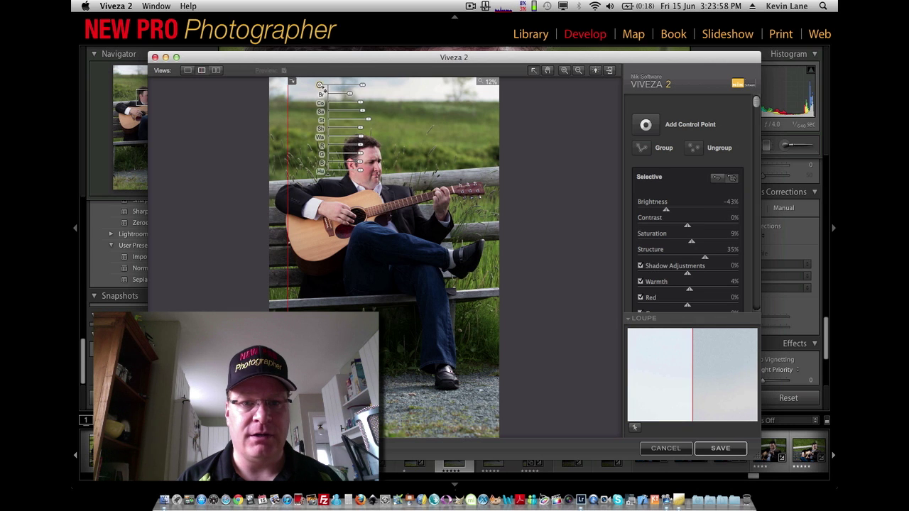
drag(362, 95, 353, 98)
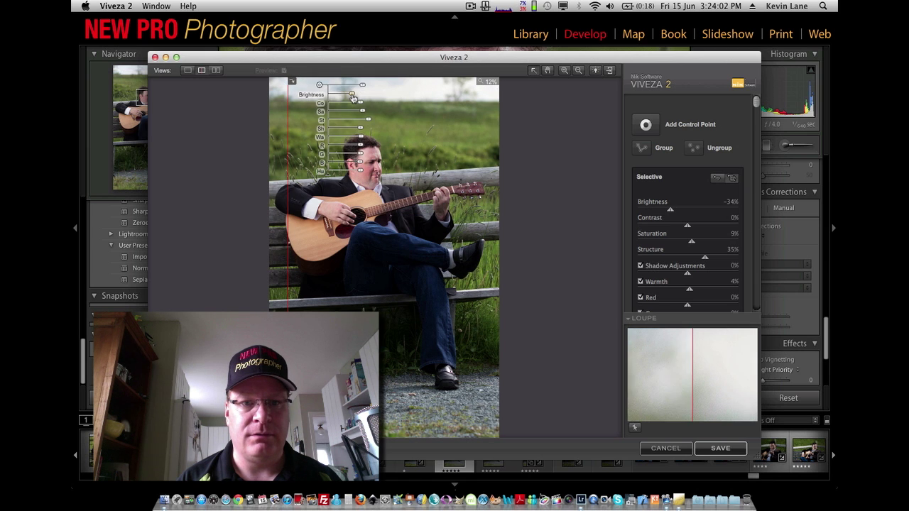
drag(291, 102, 385, 82)
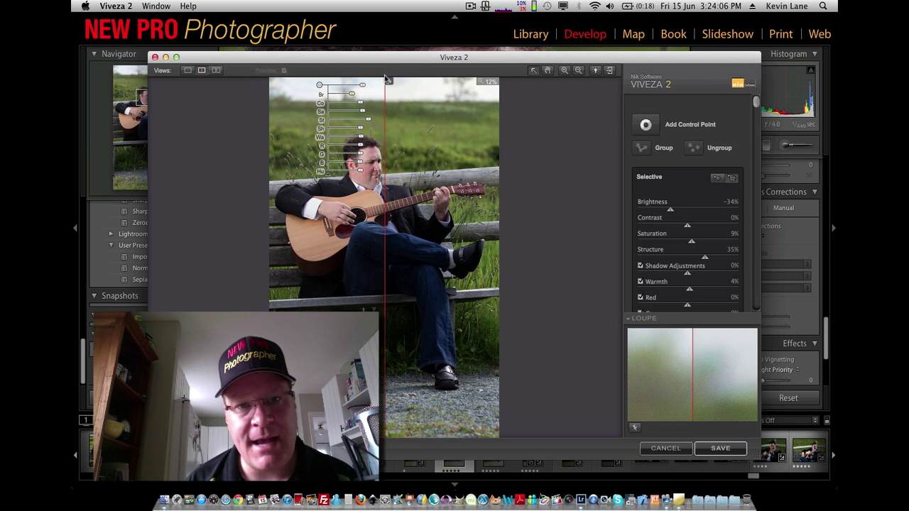
Add a control point on the grass behind the bench and set its brightness to -15% and structure to 9%
click(553, 162)
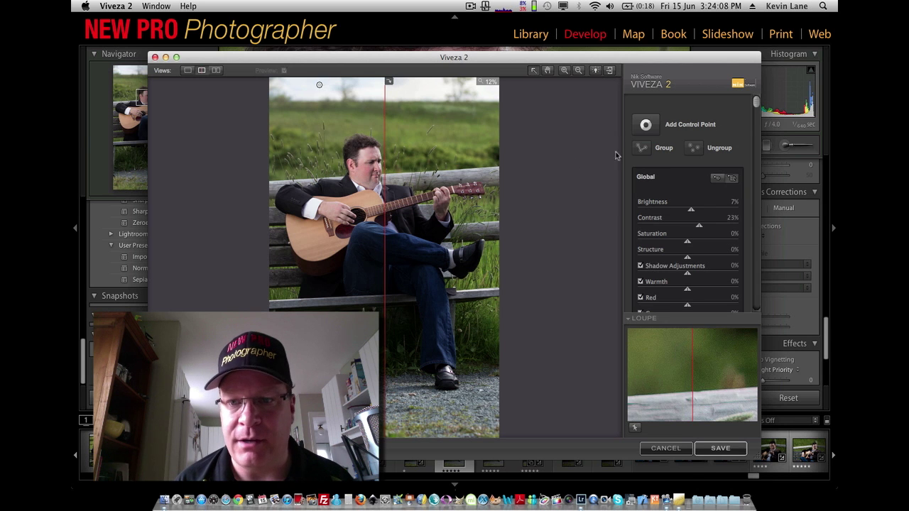
click(648, 126)
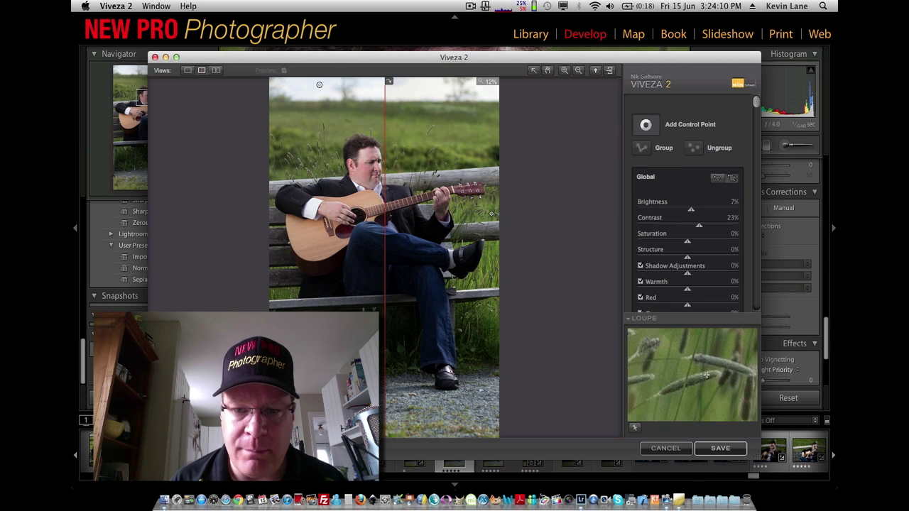
click(474, 149)
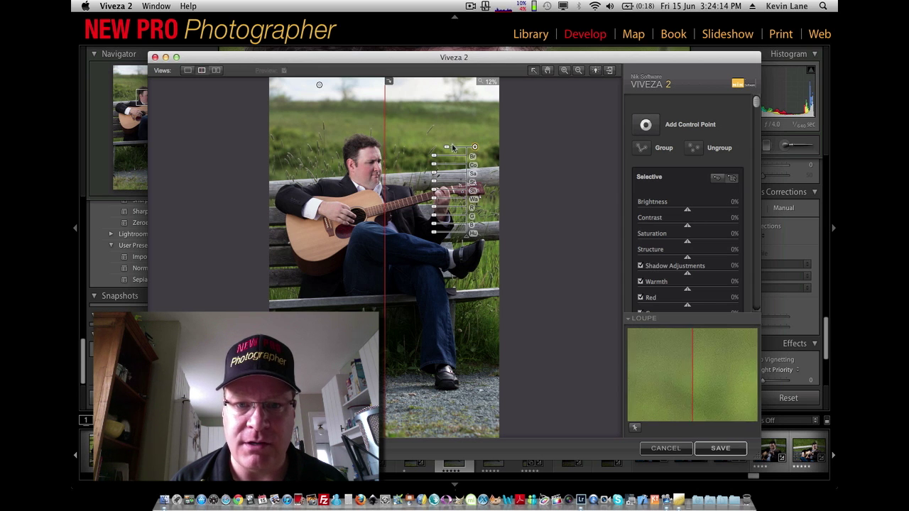
mouse_move(448, 152)
mouse_down()
mouse_move(404, 149)
mouse_move(439, 159)
mouse_up()
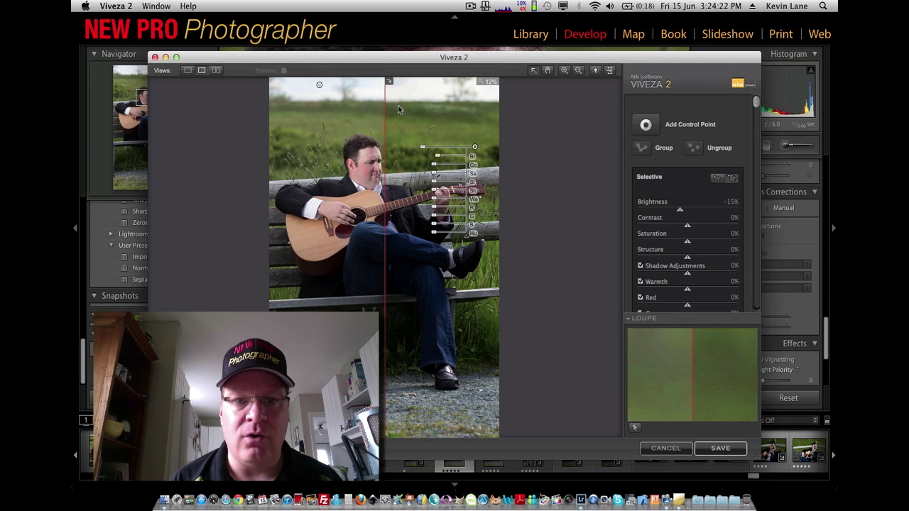
drag(385, 106, 293, 125)
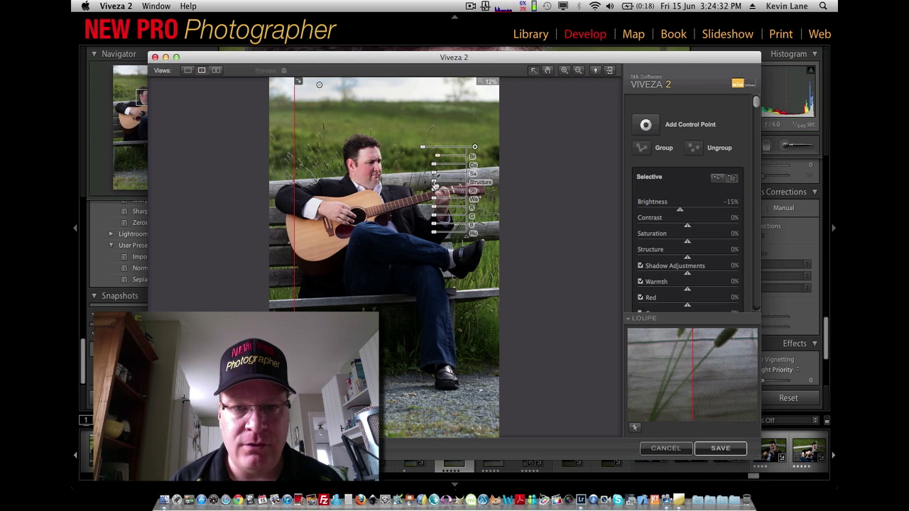
click(434, 183)
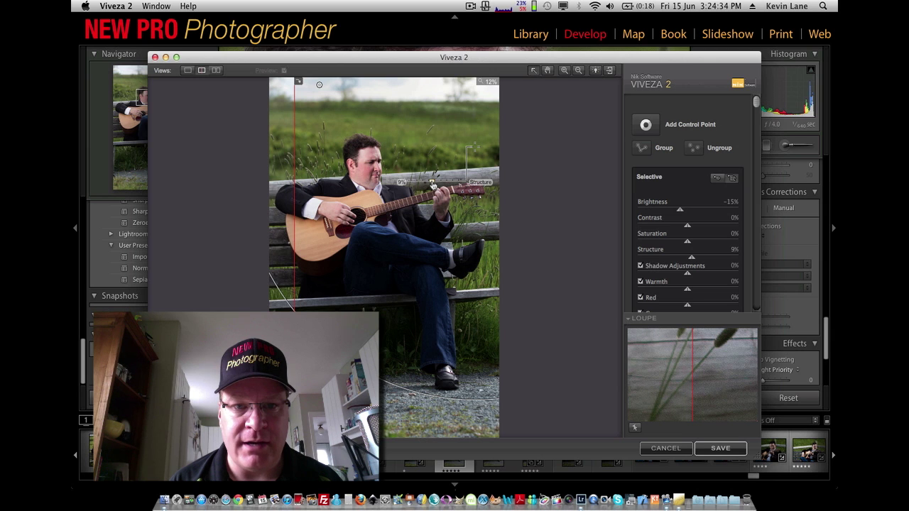
drag(434, 183, 434, 183)
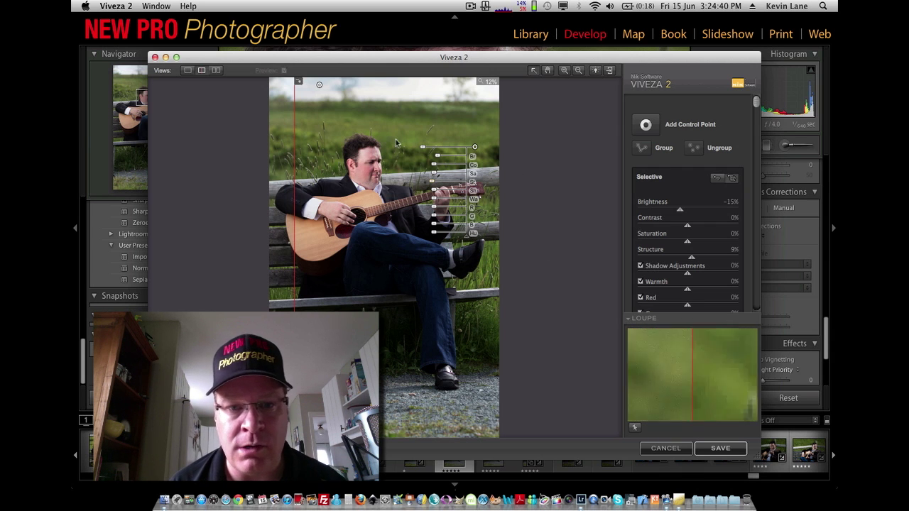
Add a control point on the jacket with an enlarged area, 7% brightness and 18% structure, and compare before and after across the split preview
click(646, 125)
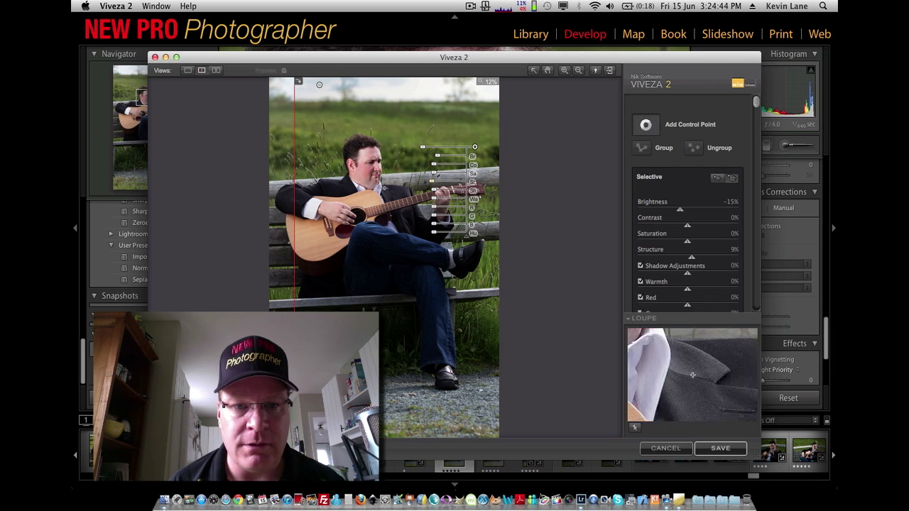
click(399, 196)
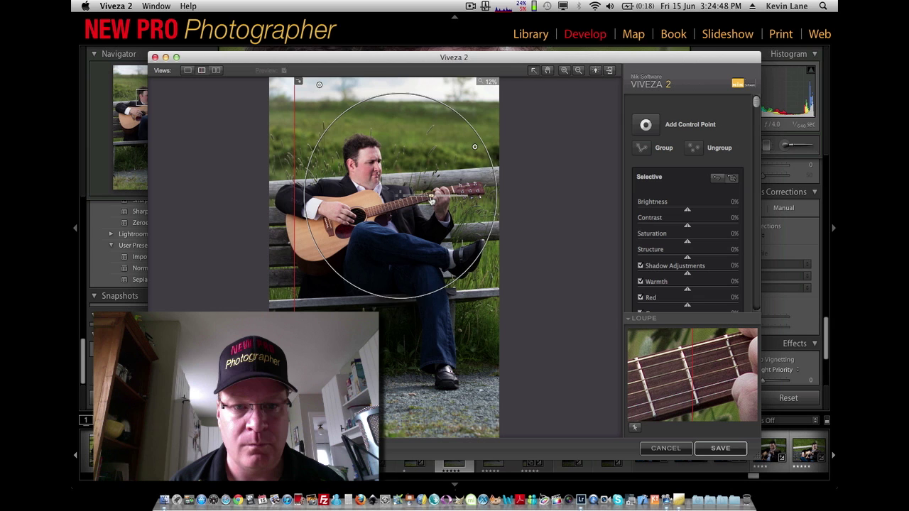
drag(435, 201, 440, 203)
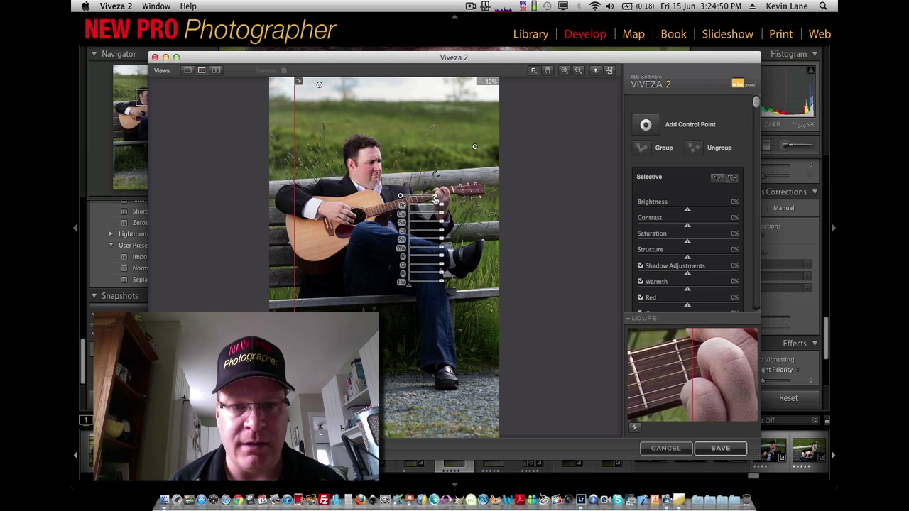
click(444, 206)
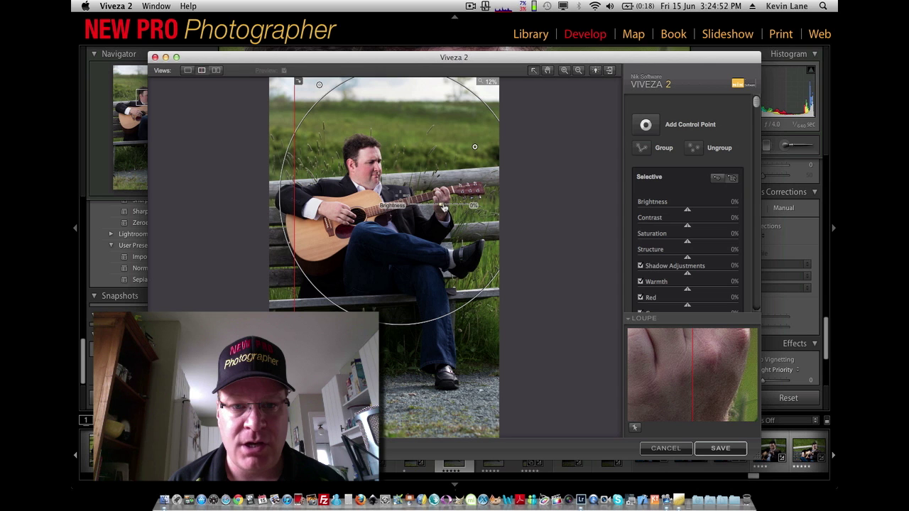
drag(444, 206, 447, 233)
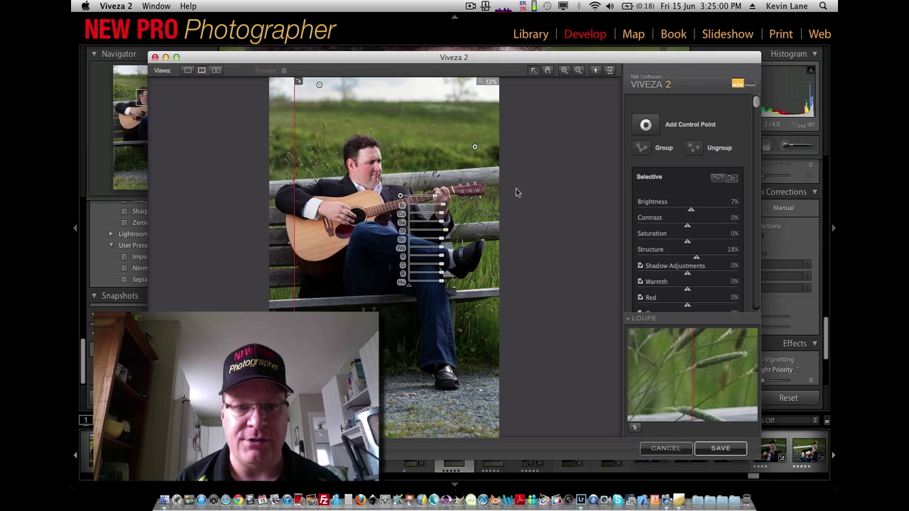
click(523, 248)
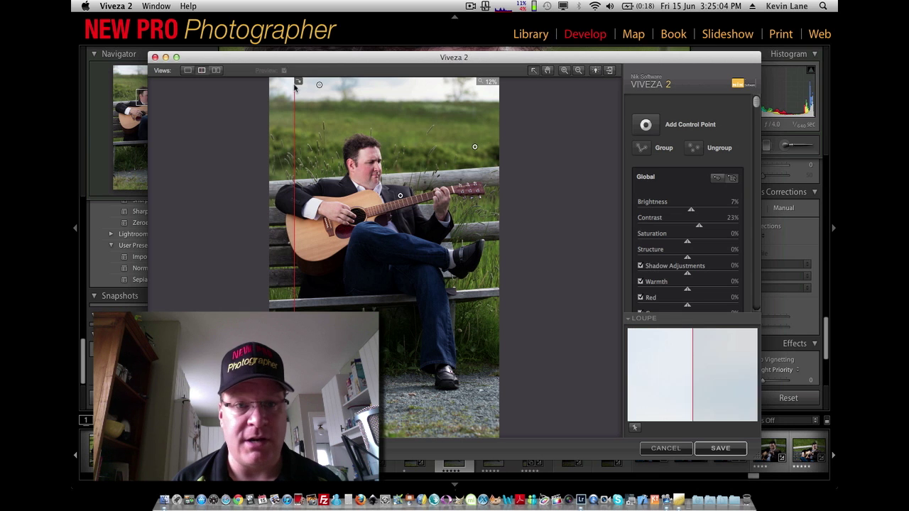
drag(294, 100, 268, 144)
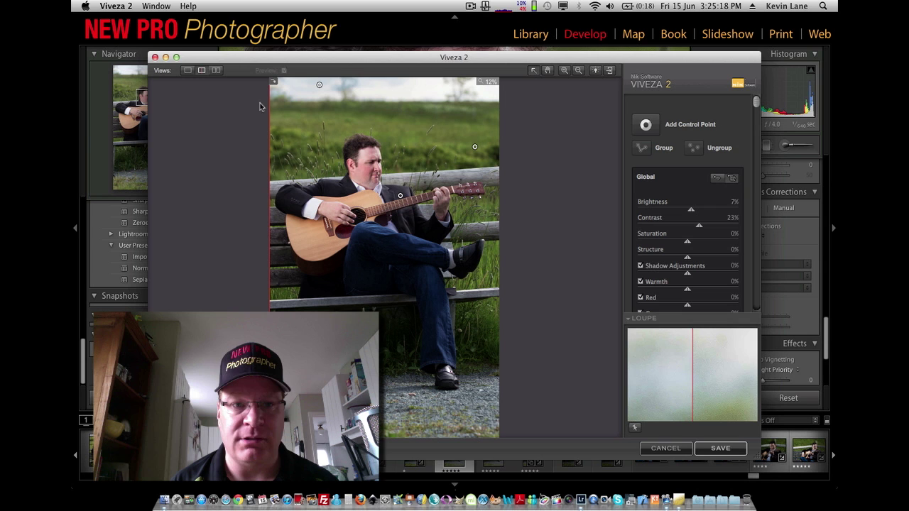
drag(267, 112, 288, 132)
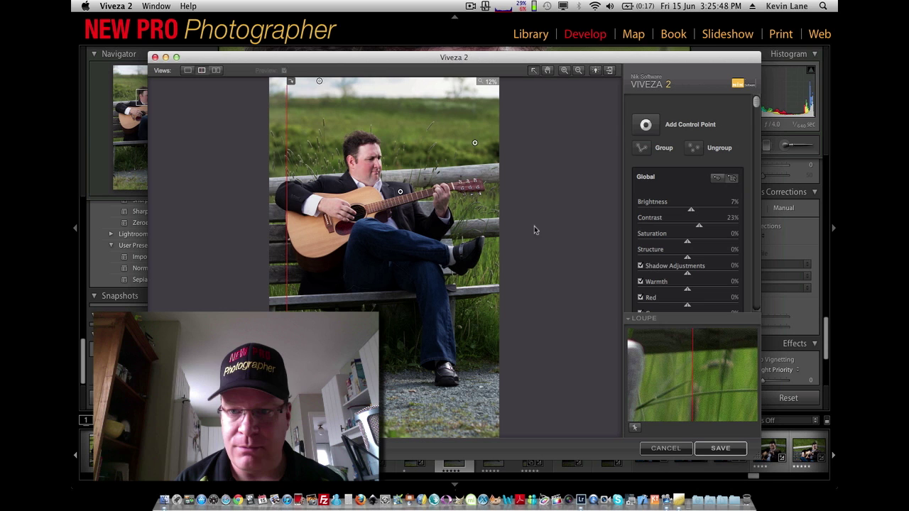
Add a control point on the jeans, enlarge its area of effect, set its brightness to 14% and raise its shadow adjustments
click(644, 124)
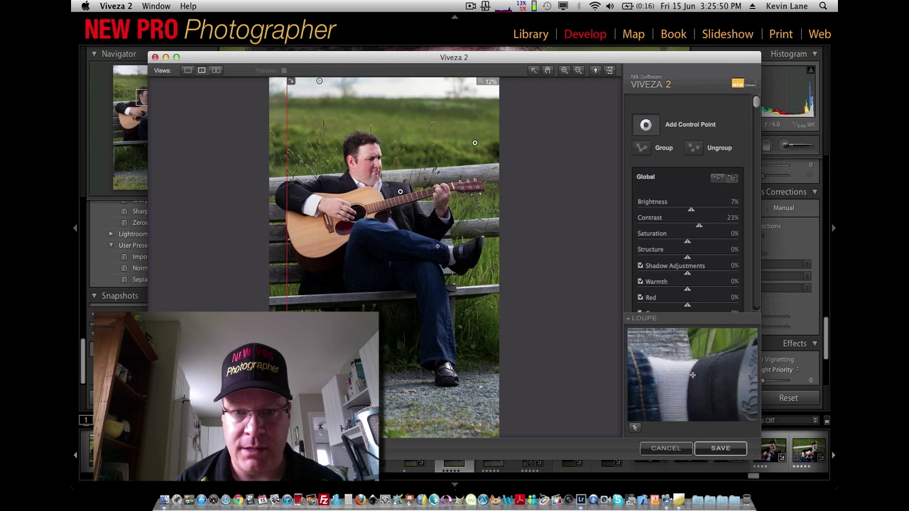
click(422, 246)
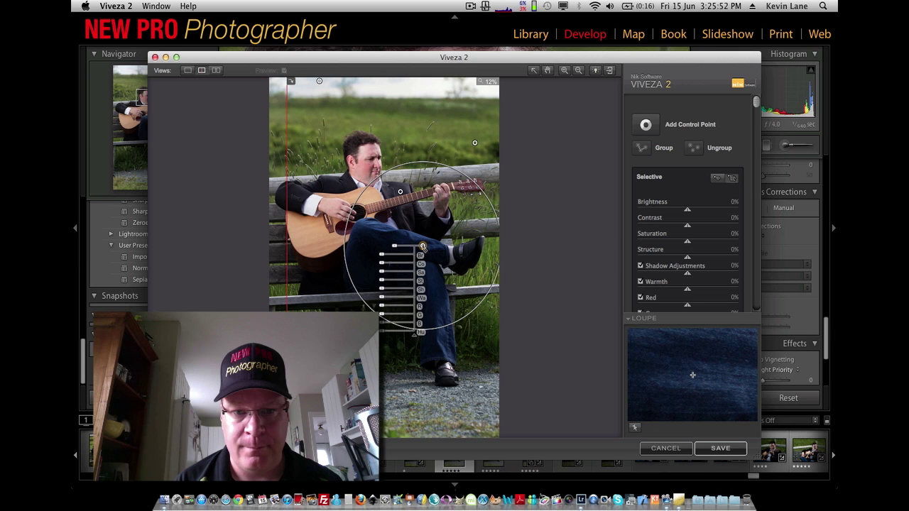
drag(396, 246, 390, 249)
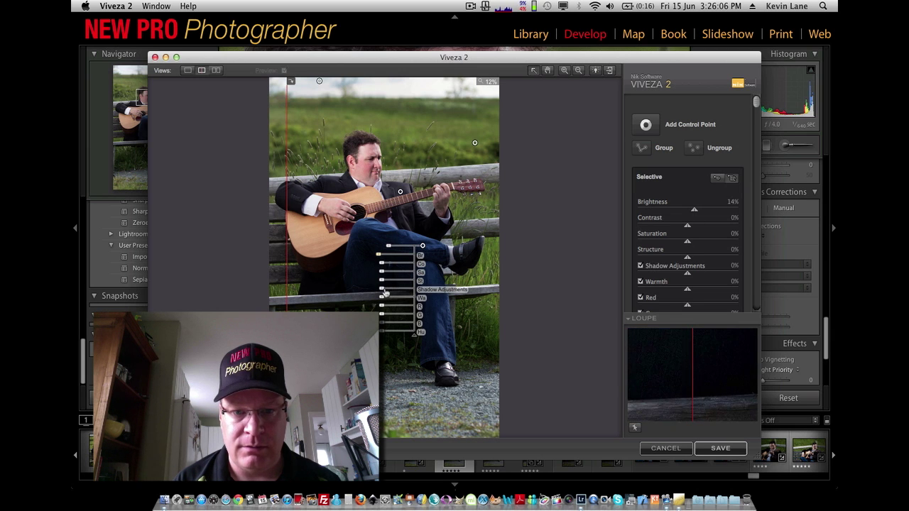
mouse_move(382, 289)
mouse_down()
mouse_move(377, 296)
mouse_move(377, 284)
mouse_up()
click(567, 230)
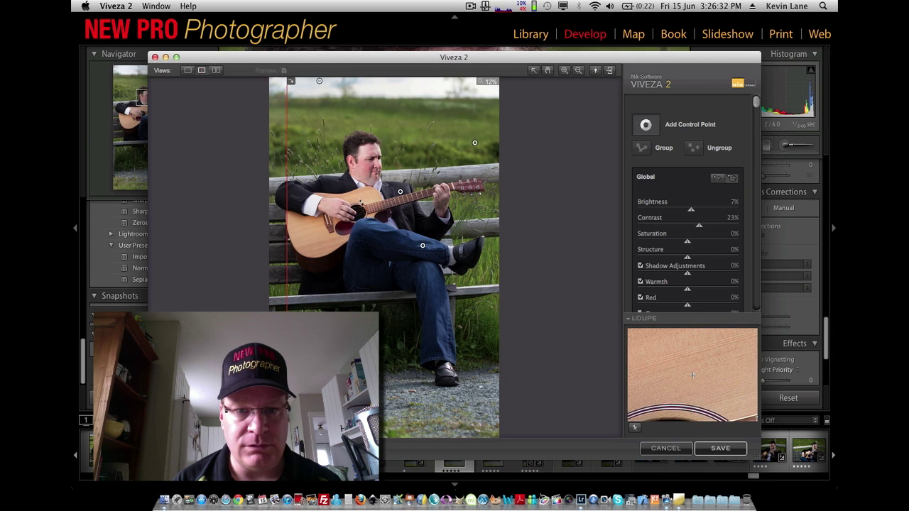
Add a control point on the guitar body beside the sound hole with brightness -23%, contrast 2% and structure 11%
click(360, 201)
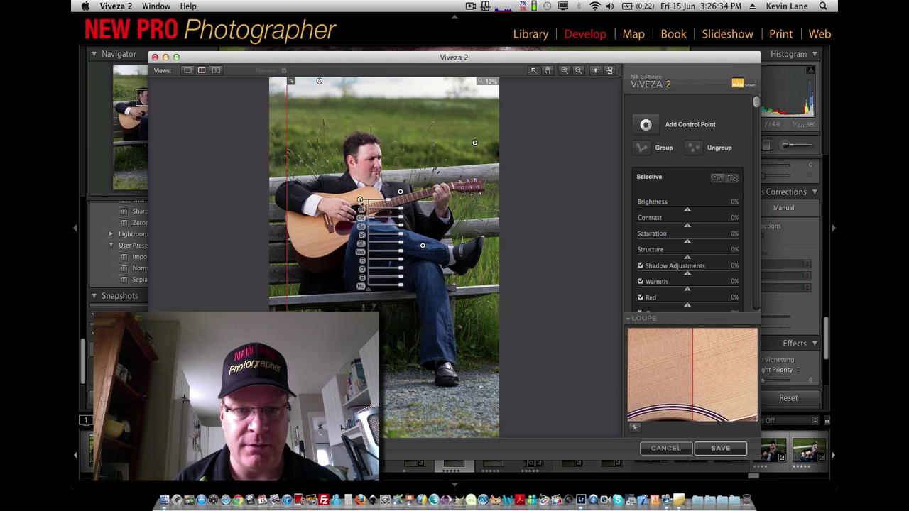
drag(390, 204, 390, 203)
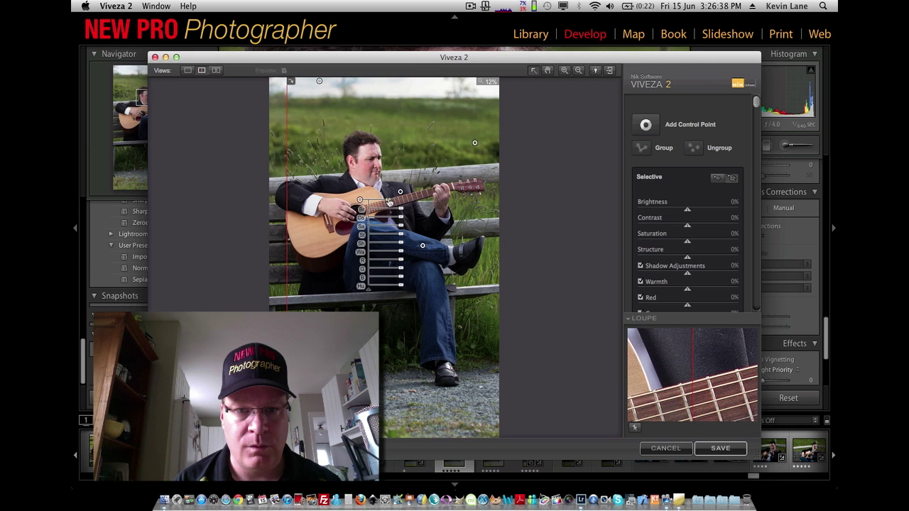
drag(402, 213, 355, 201)
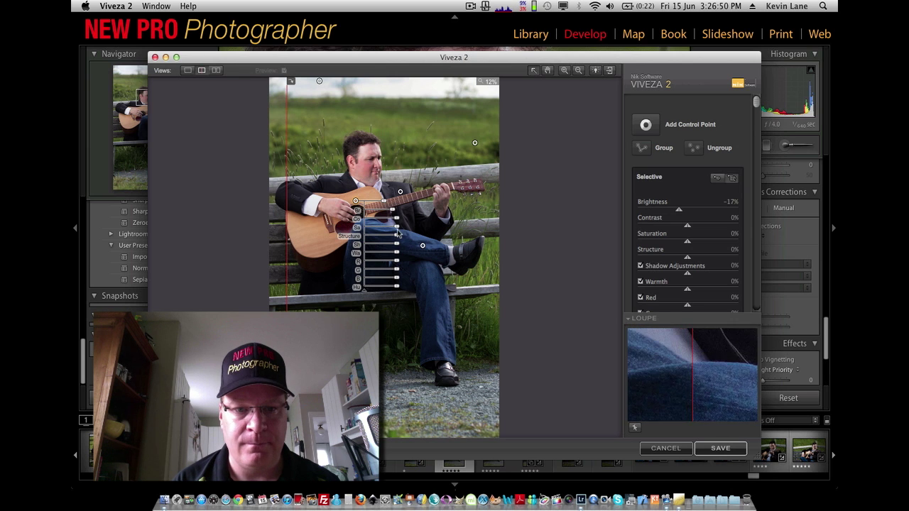
drag(397, 240, 392, 213)
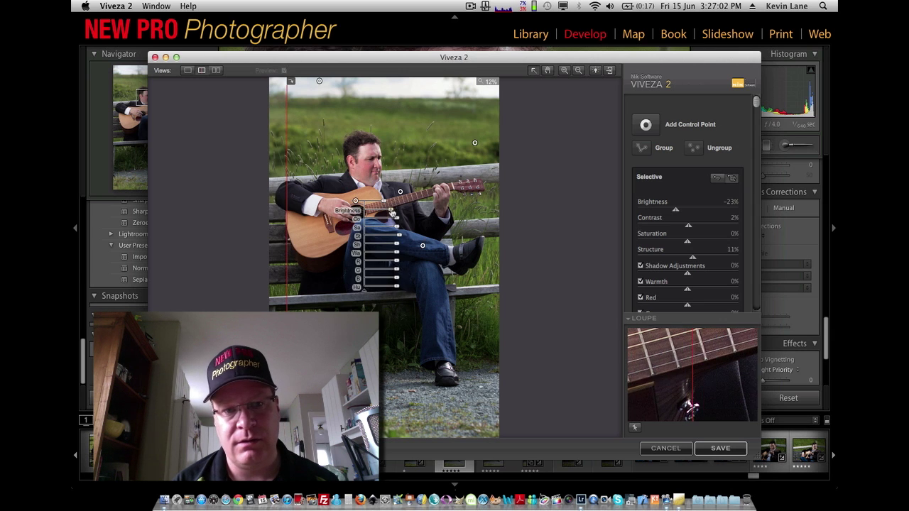
click(524, 185)
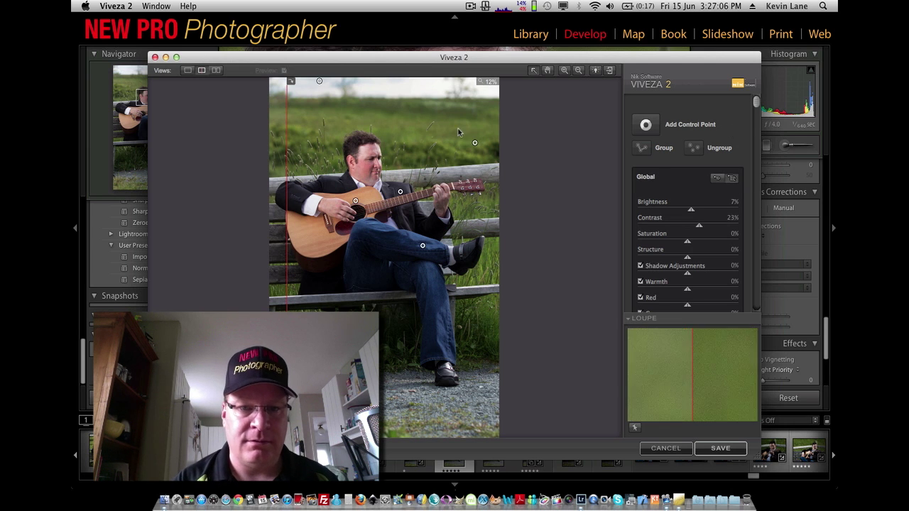
Reveal the adjusted version across the whole preview, set the global brightness to 12% and save the result back to Lightroom
drag(286, 114, 256, 137)
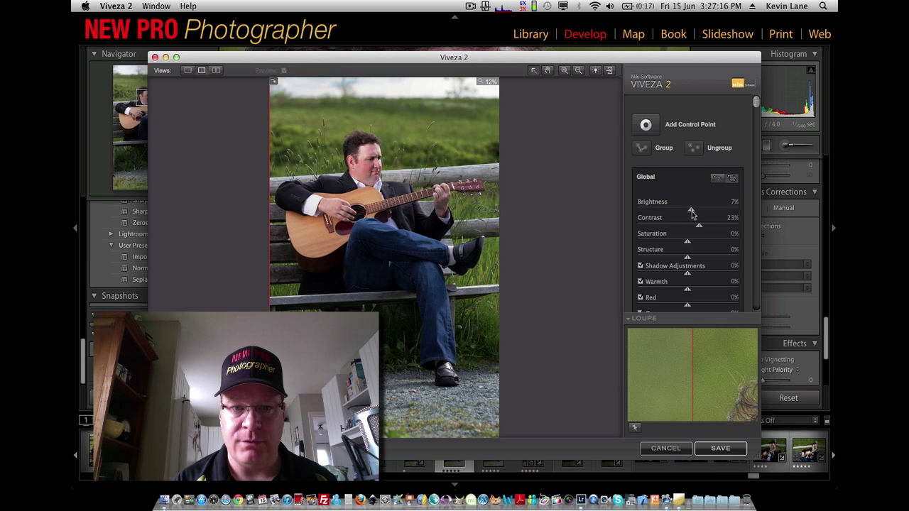
drag(693, 211, 695, 212)
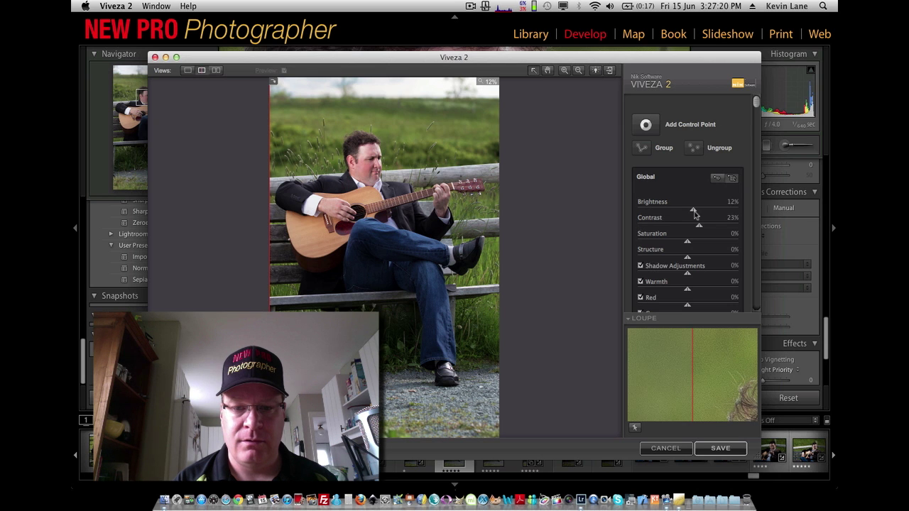
click(721, 450)
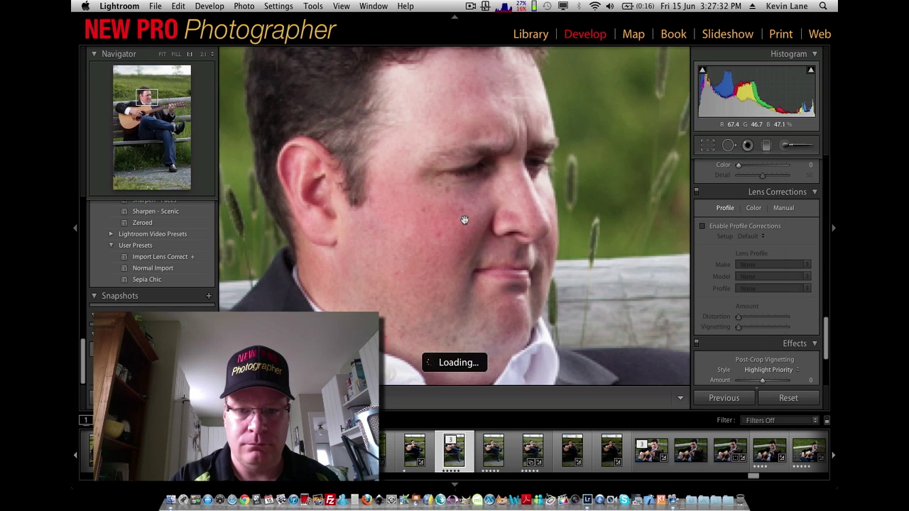
Examine the saved photo at fit and fill zoom and compare it repeatedly with the original version in the stack
key(super+minus)
key(super+minus)
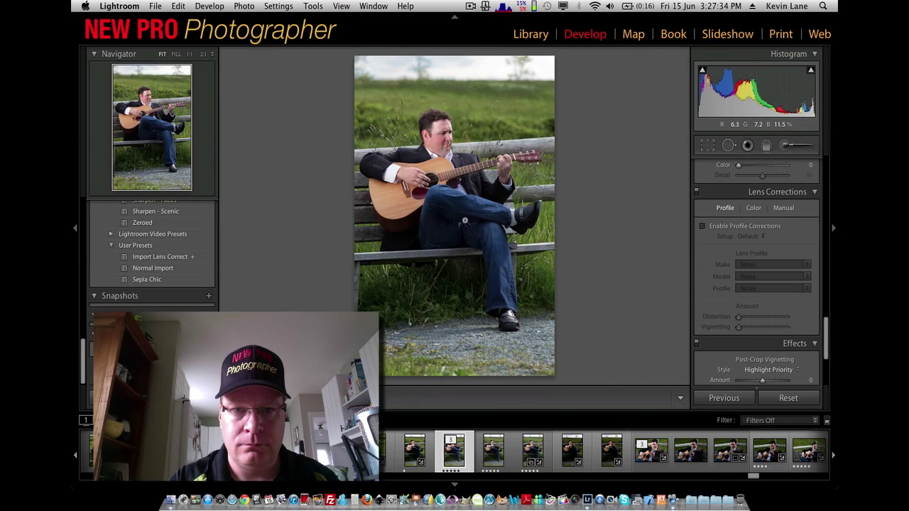
key(super+equal)
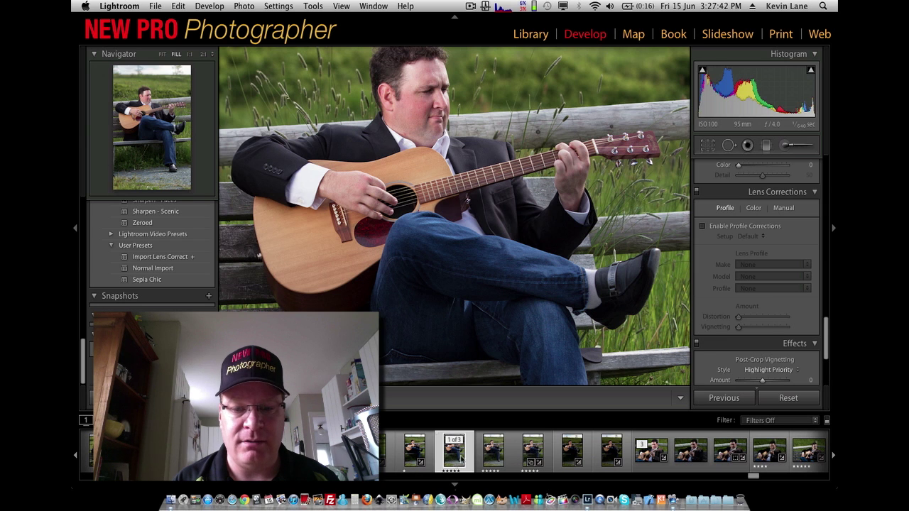
click(533, 453)
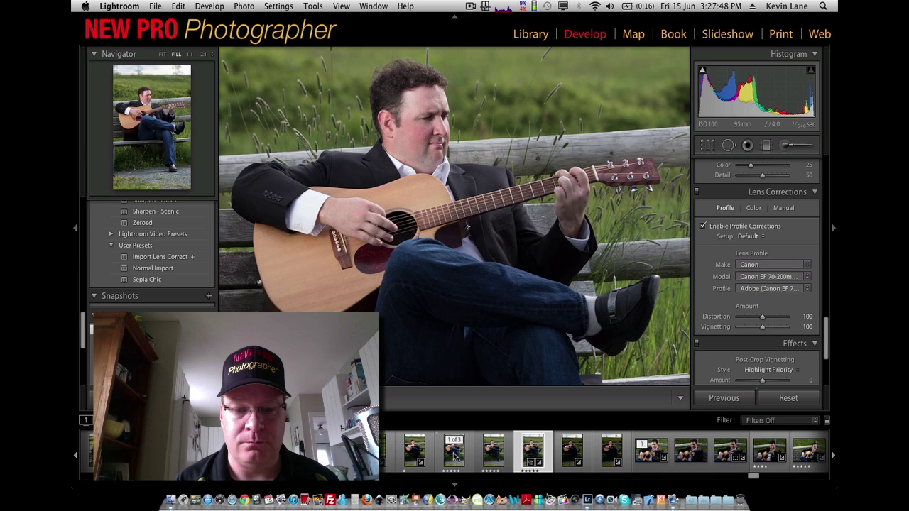
click(455, 454)
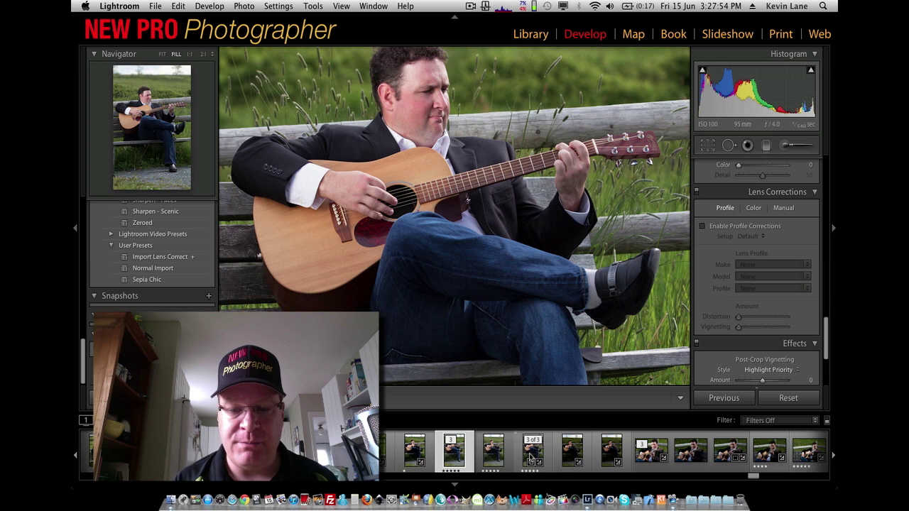
click(530, 456)
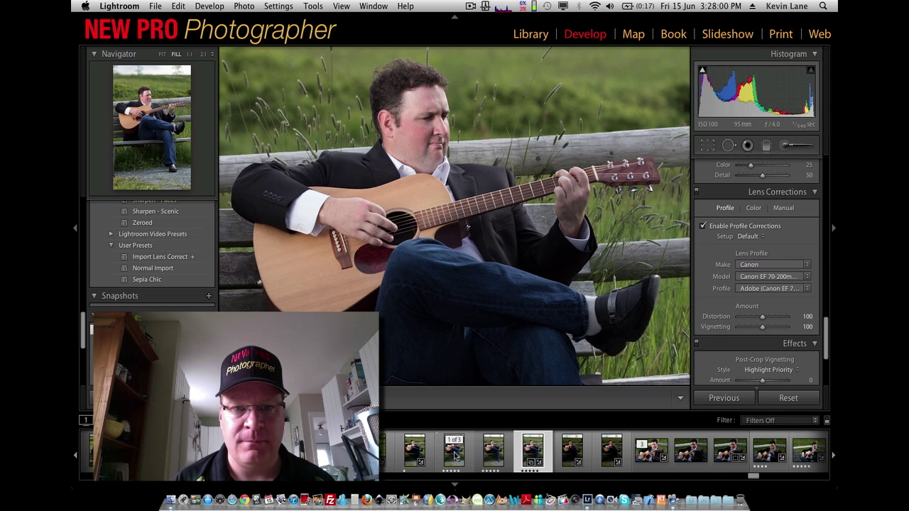
click(455, 455)
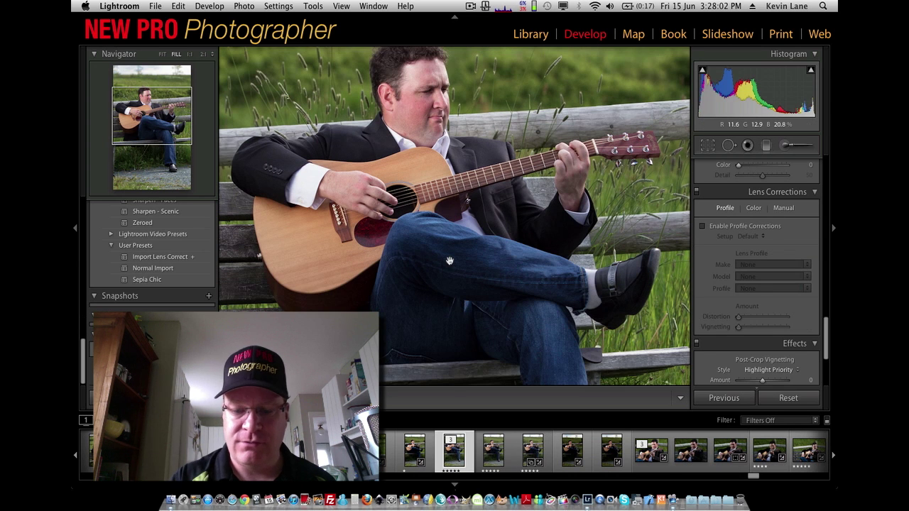
Darken the photo's edges with Highlight Priority post-crop vignetting at an amount of -24
click(450, 262)
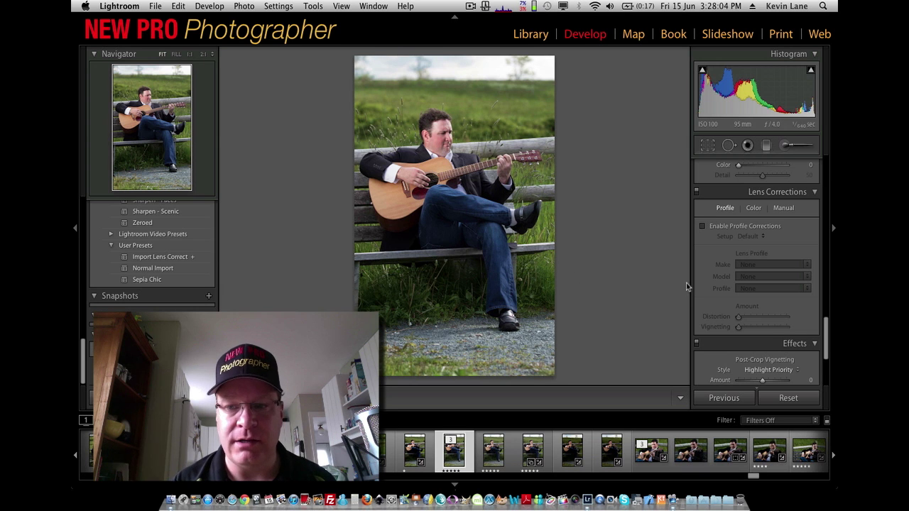
scroll(745, 268, up, 5)
scroll(745, 268, up, 4)
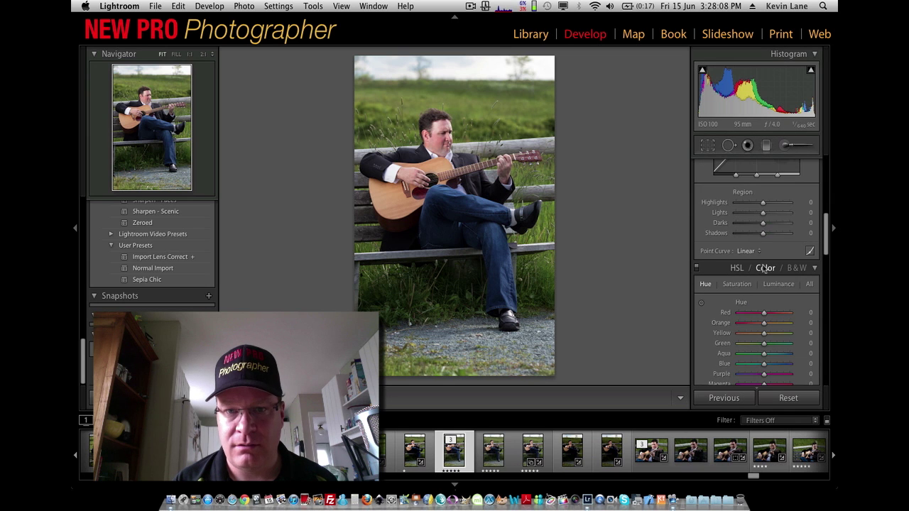
scroll(764, 269, down, 6)
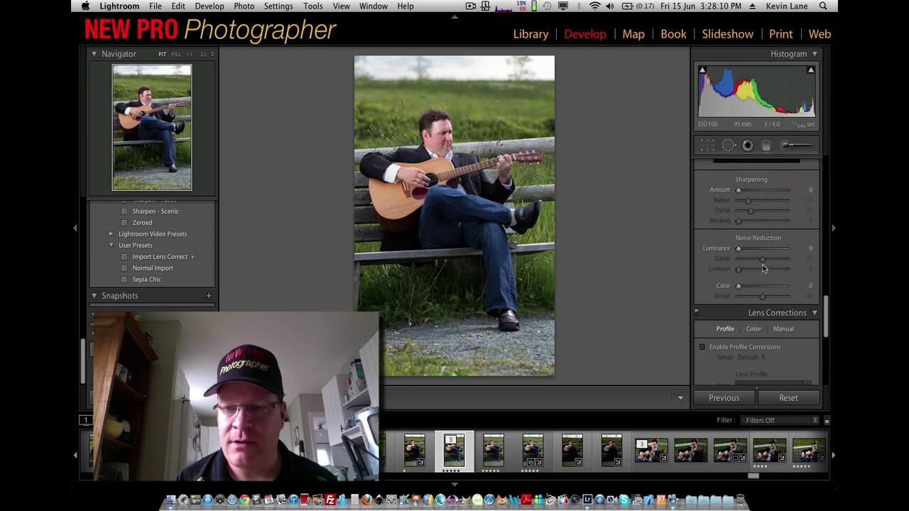
scroll(774, 324, down, 5)
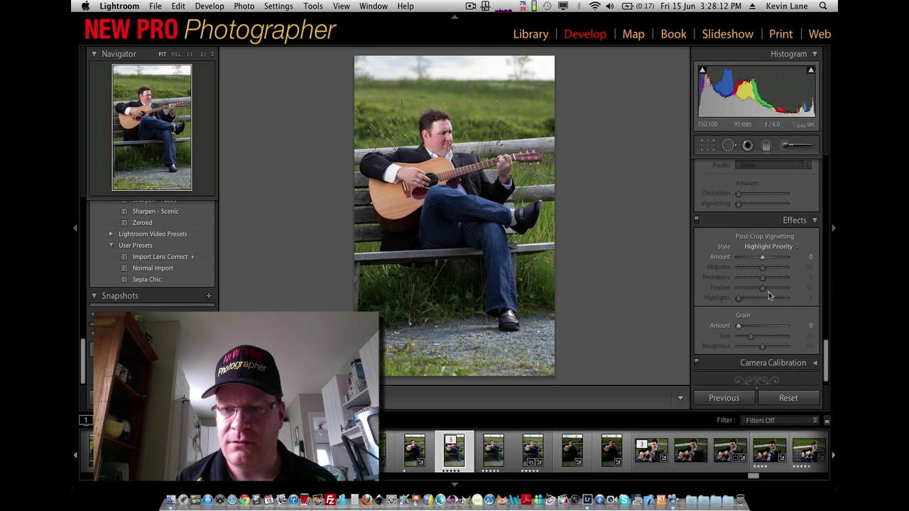
drag(763, 260, 758, 261)
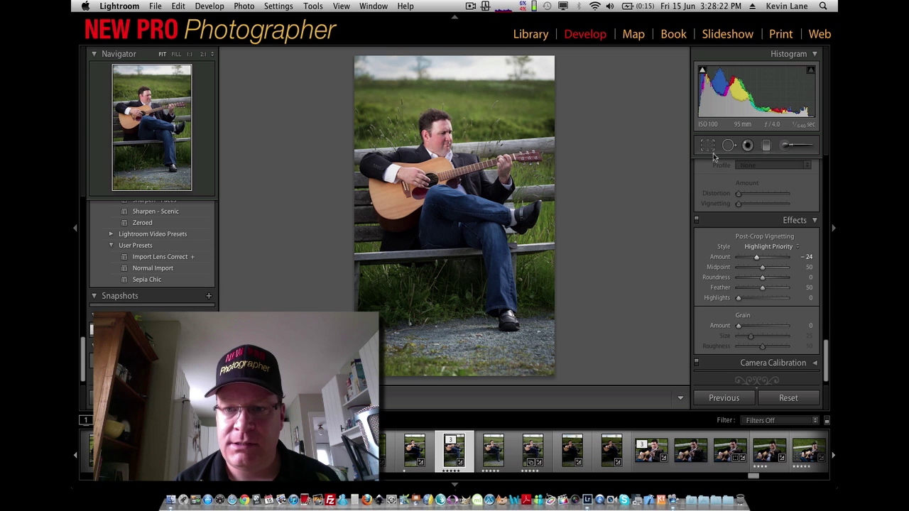
Crop the photo slightly tighter around the seated guitarist, trimming some sky and foreground, and apply the crop
click(708, 145)
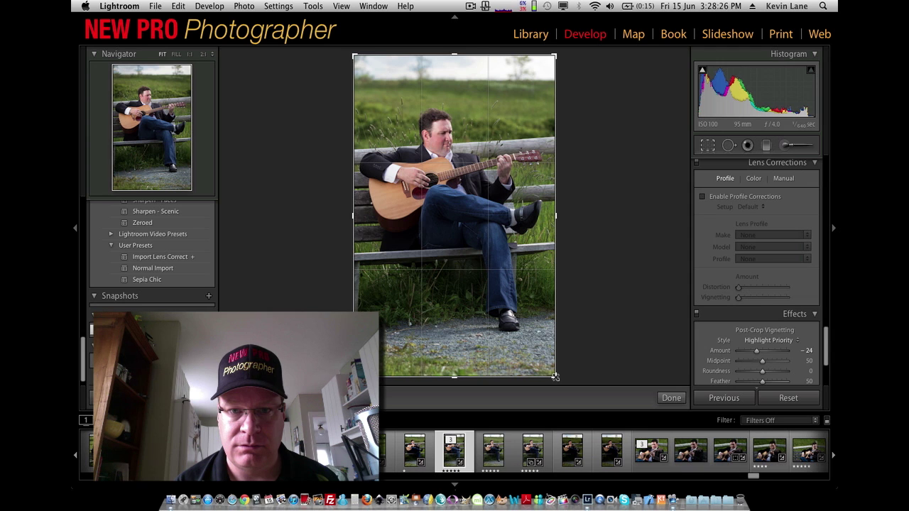
drag(555, 377, 525, 323)
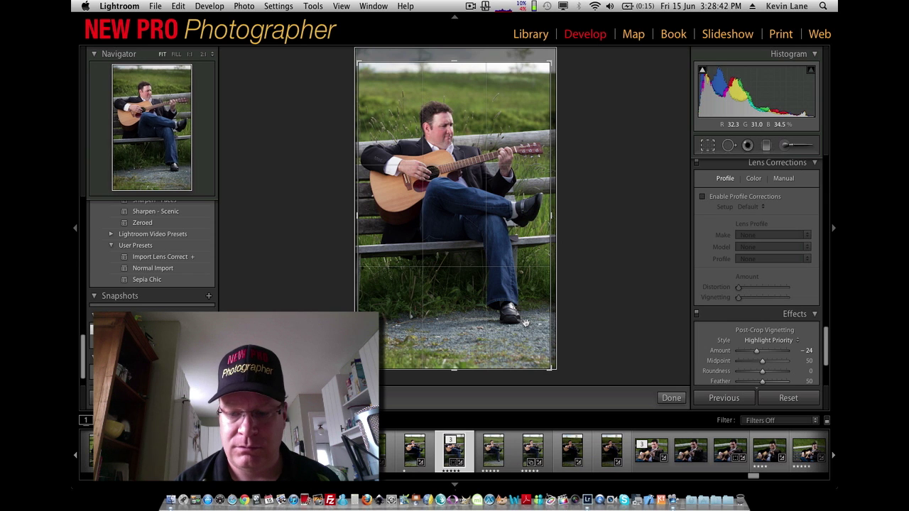
key(Return)
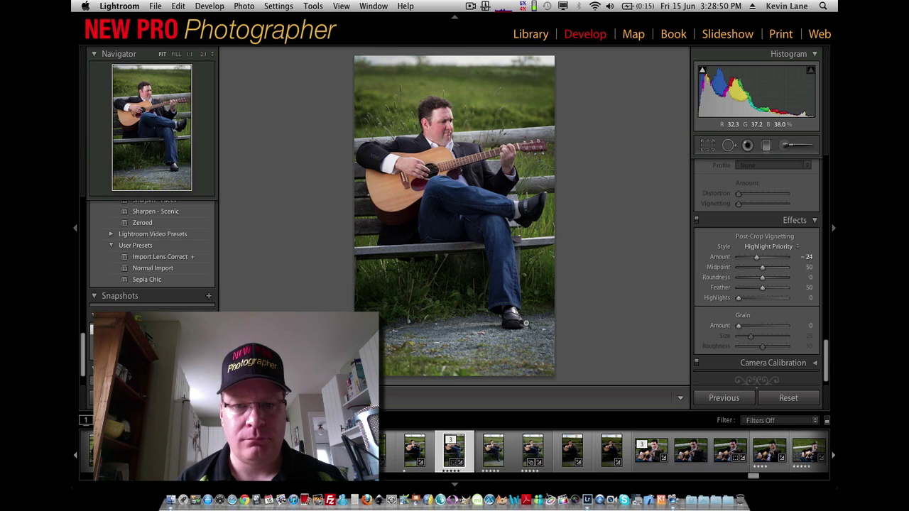
Paint a local adjustment over the man's far eye with the Adjustment Brush at size 4.0 and feather 62
click(448, 127)
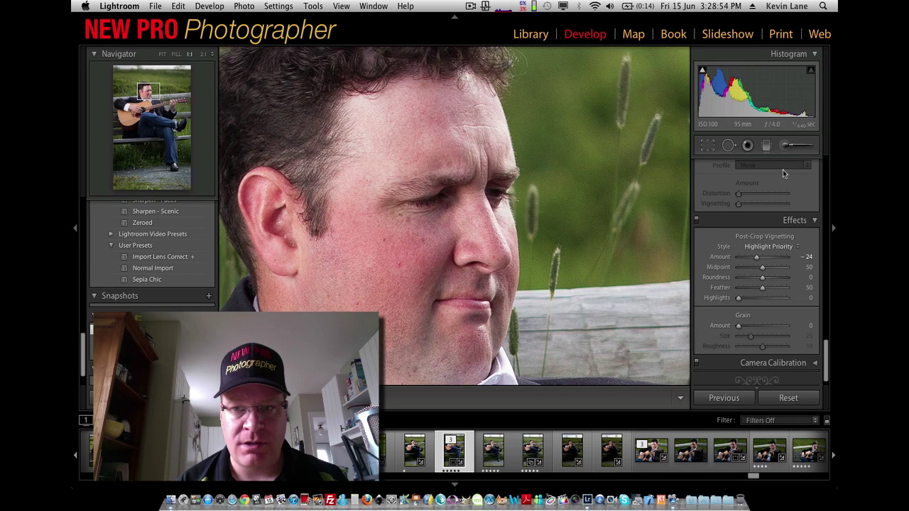
scroll(762, 217, up, 10)
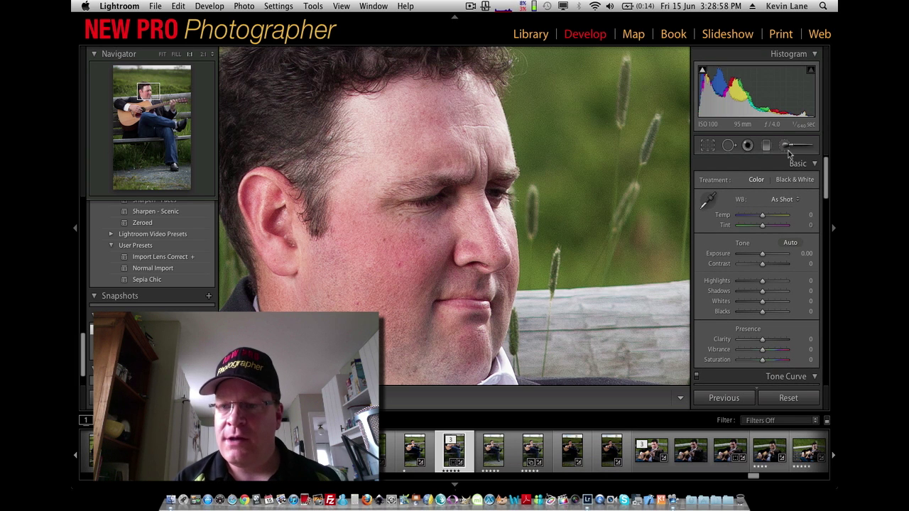
click(786, 146)
click(752, 183)
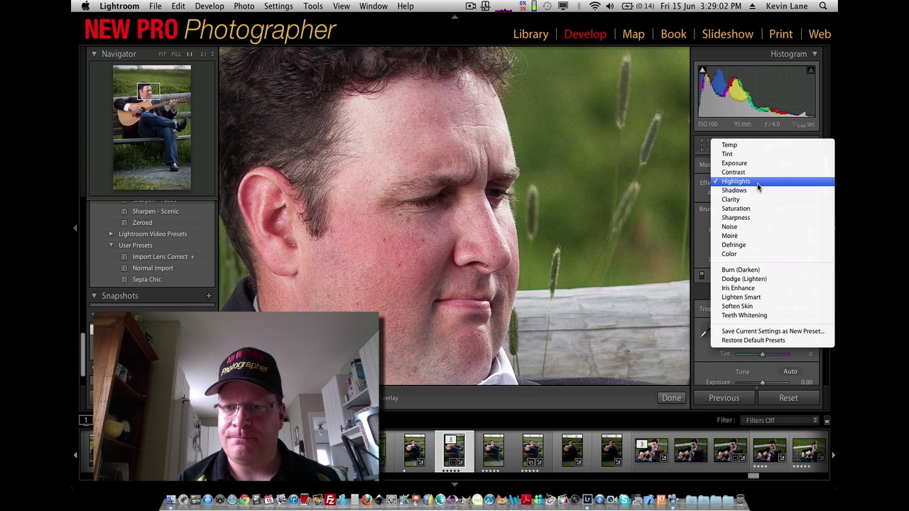
click(745, 279)
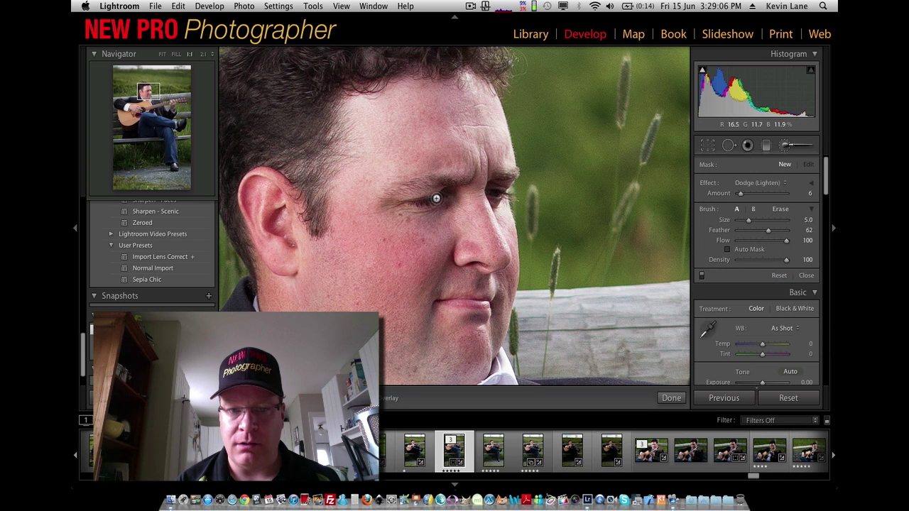
key(bracketleft)
click(146, 92)
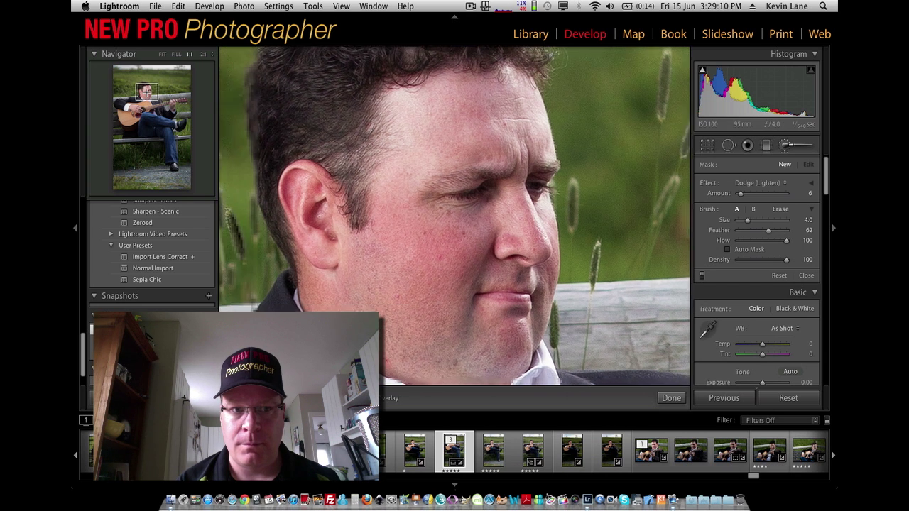
key(super+equal)
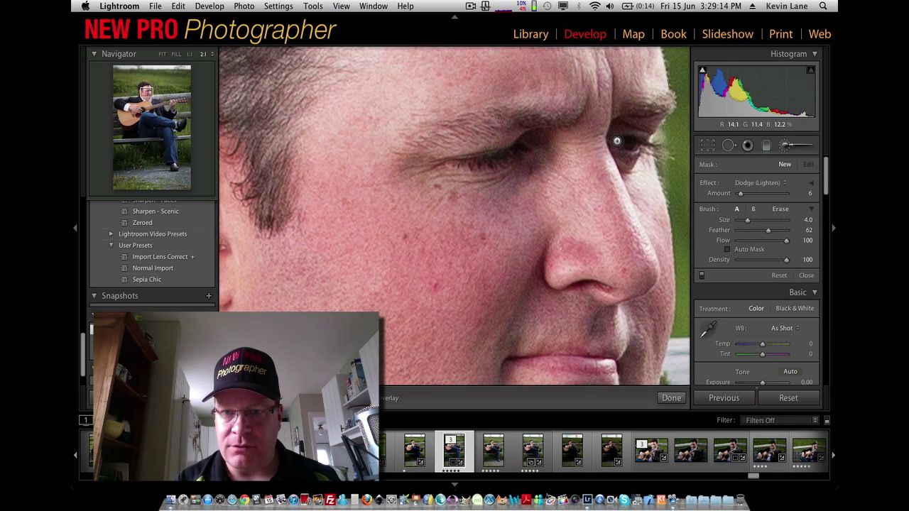
key(super+z)
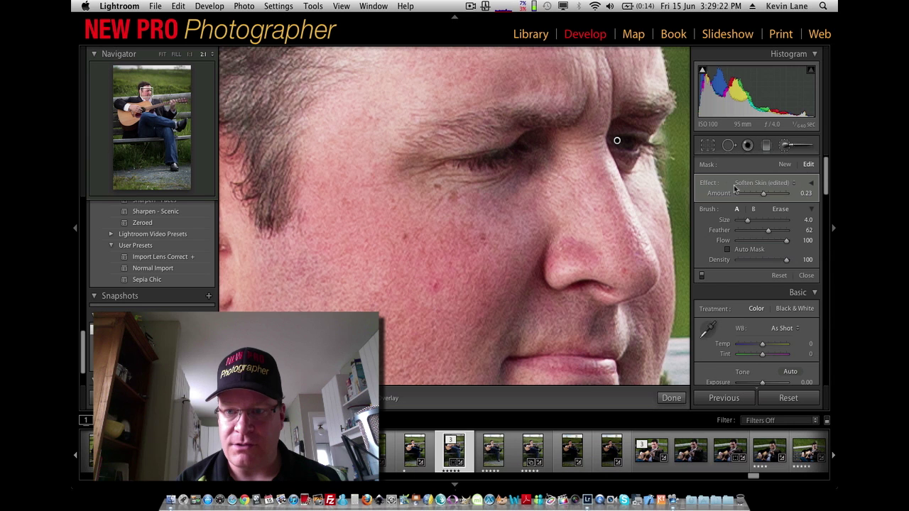
Change the eye adjustment to Dodge (Lighten) with an amount of 12 and finish brushing
click(765, 183)
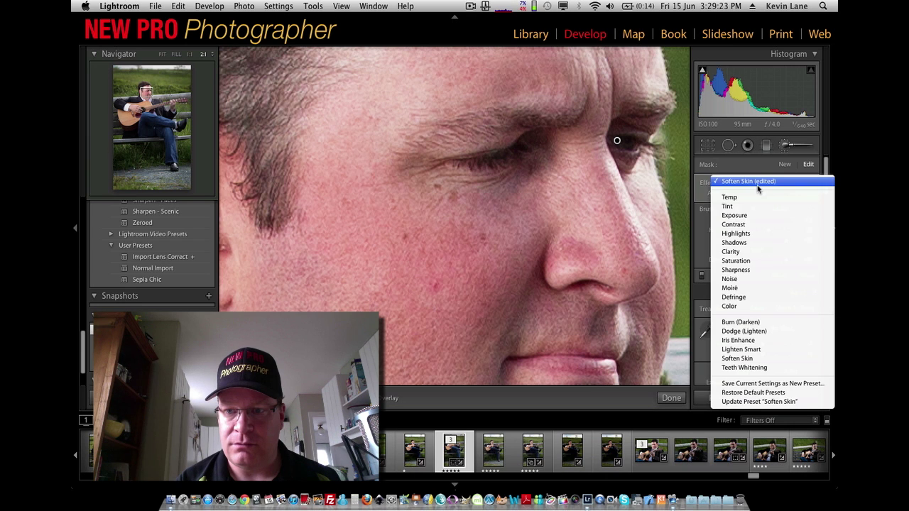
click(745, 331)
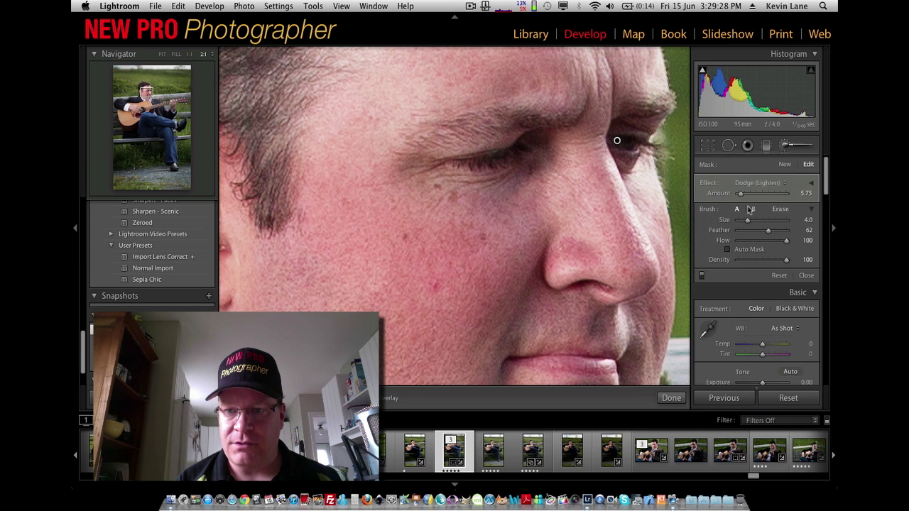
drag(741, 195, 742, 197)
key(z)
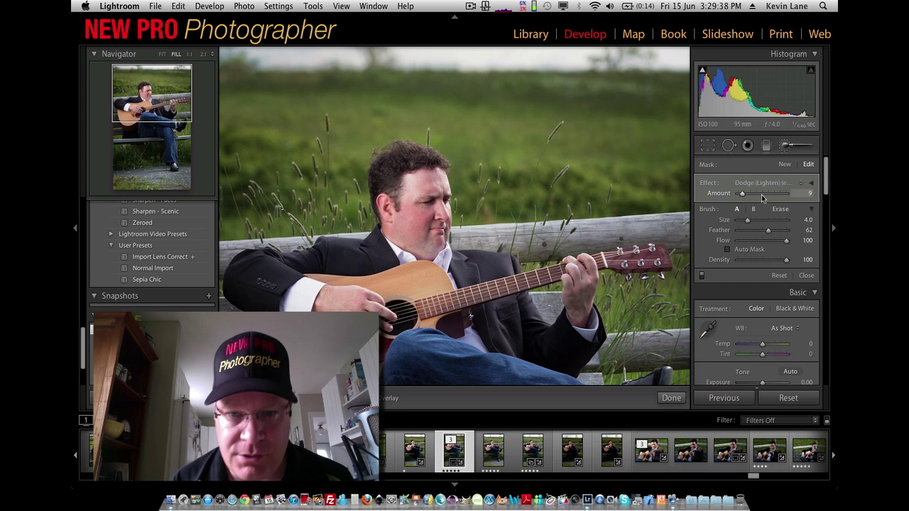
click(148, 91)
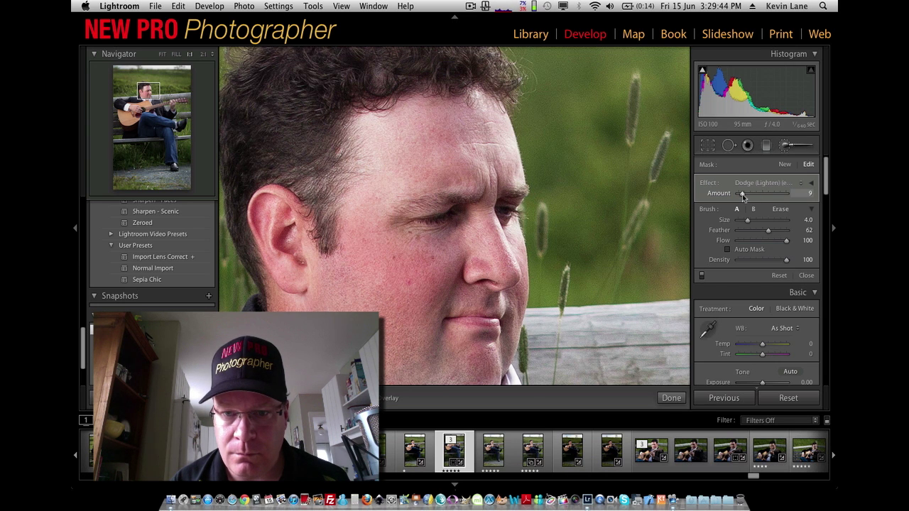
drag(743, 195, 744, 196)
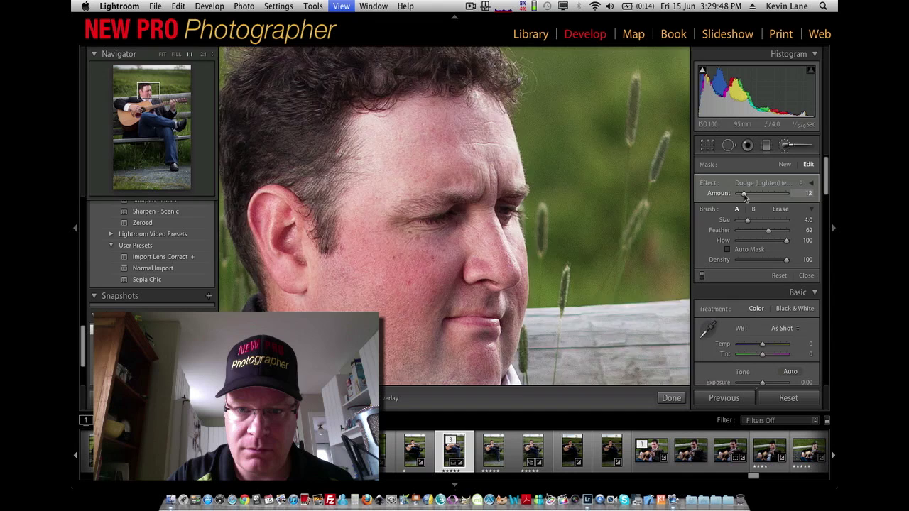
key(z)
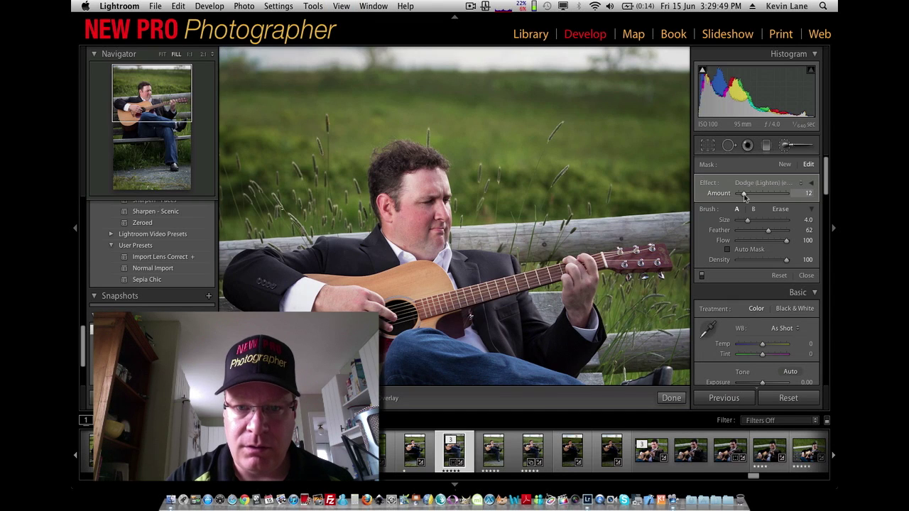
click(786, 146)
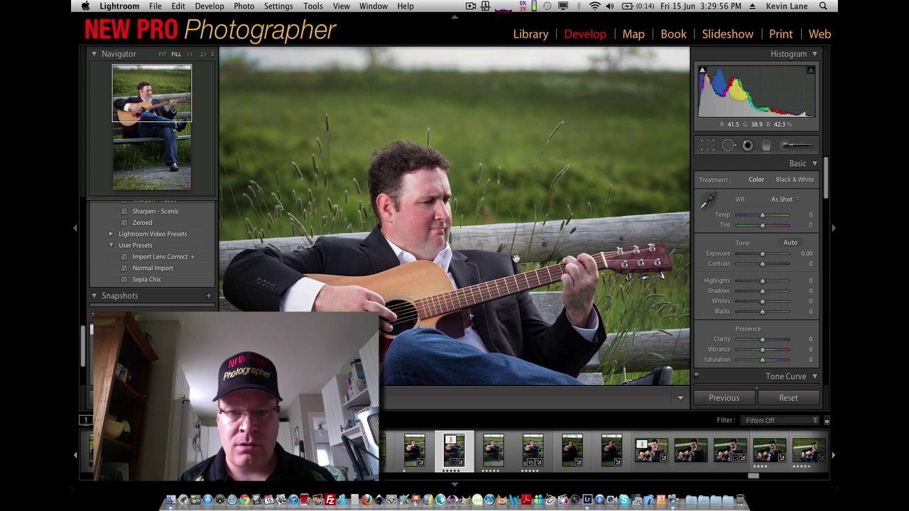
Clone out the red blemish on the cheek at spot size 13 and the mark on the lower cheek at size 10
drag(438, 307, 438, 263)
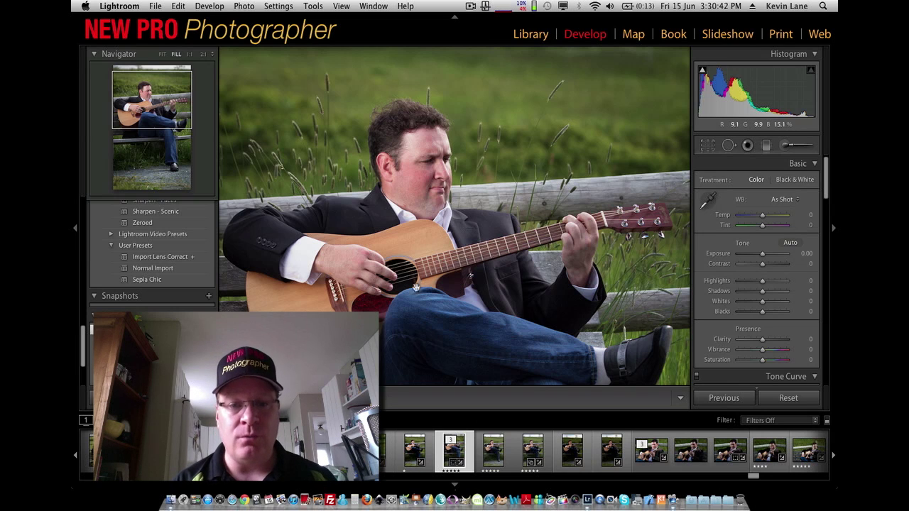
click(418, 192)
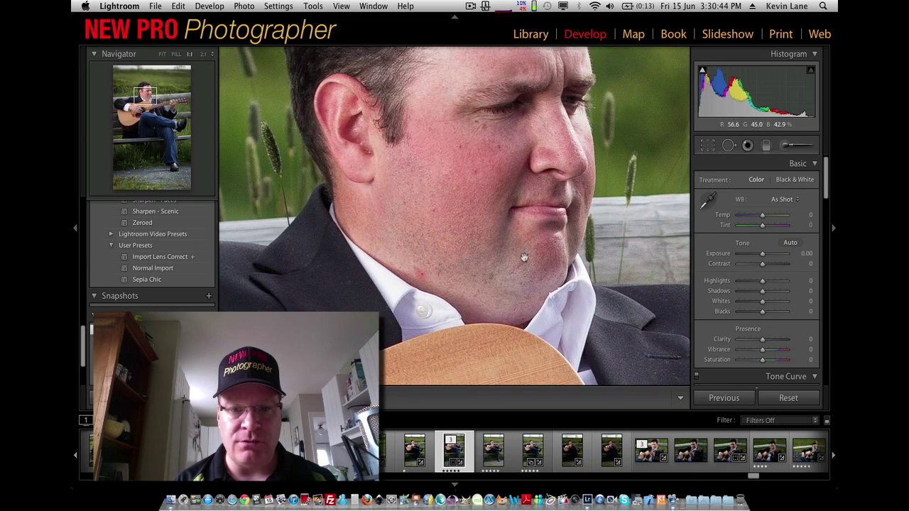
click(729, 145)
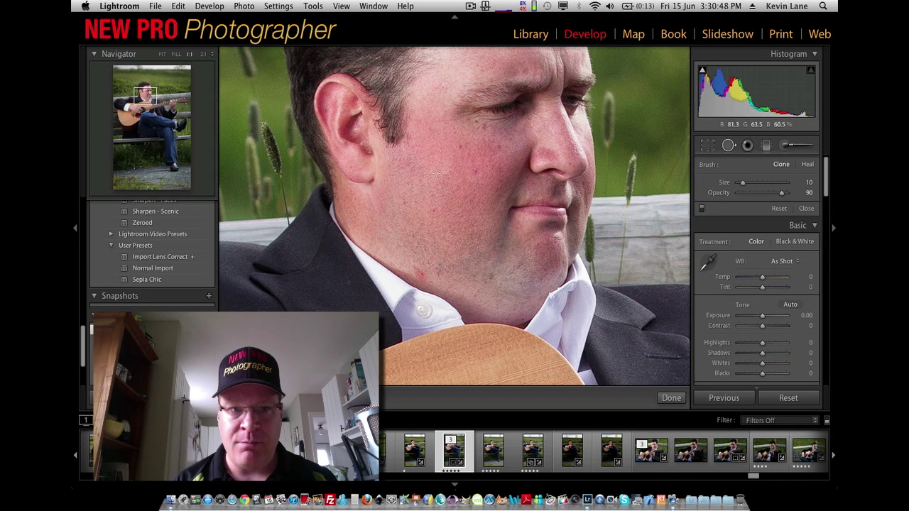
click(144, 98)
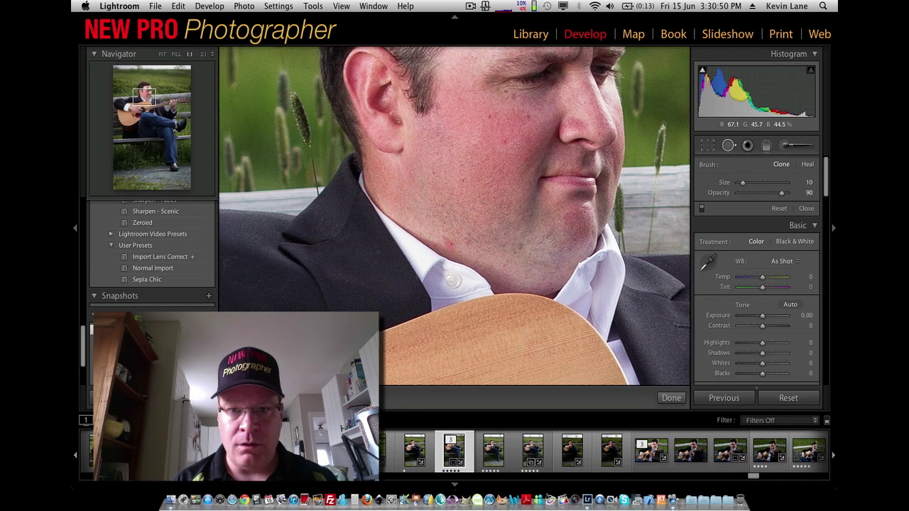
scroll(506, 143, up, 3)
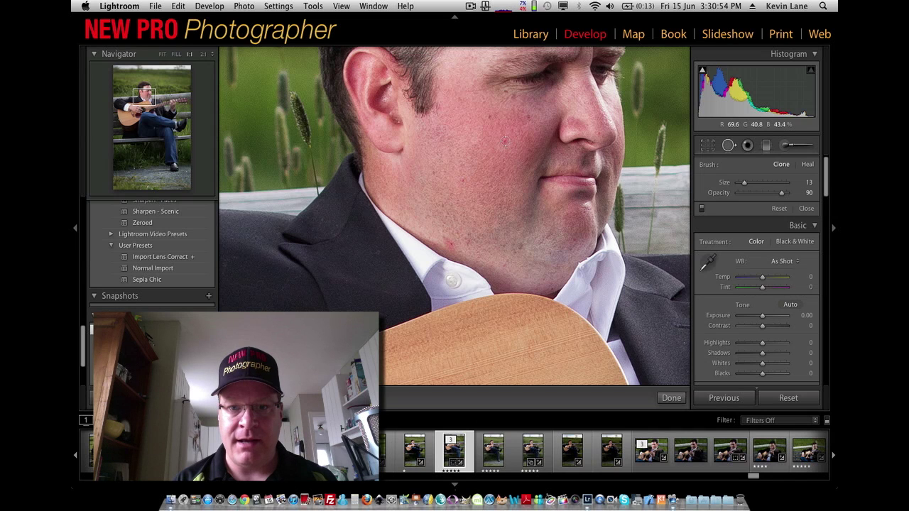
click(505, 142)
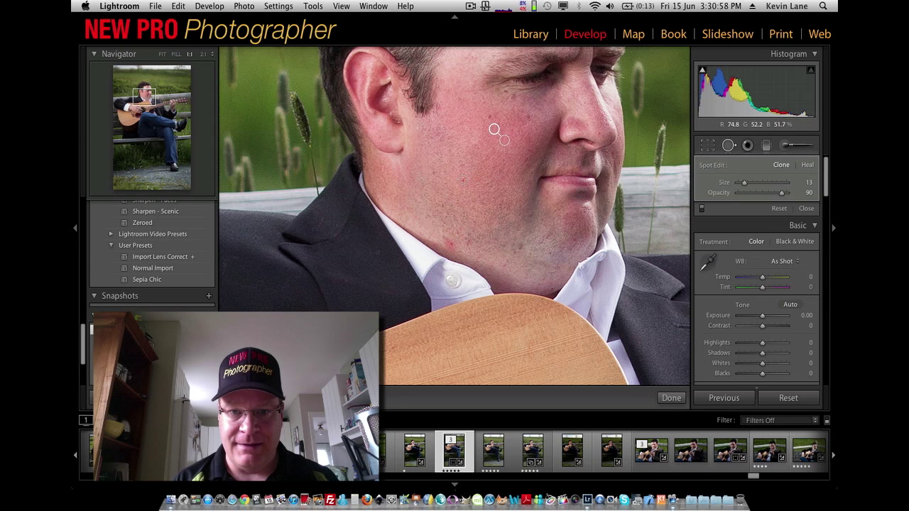
click(461, 171)
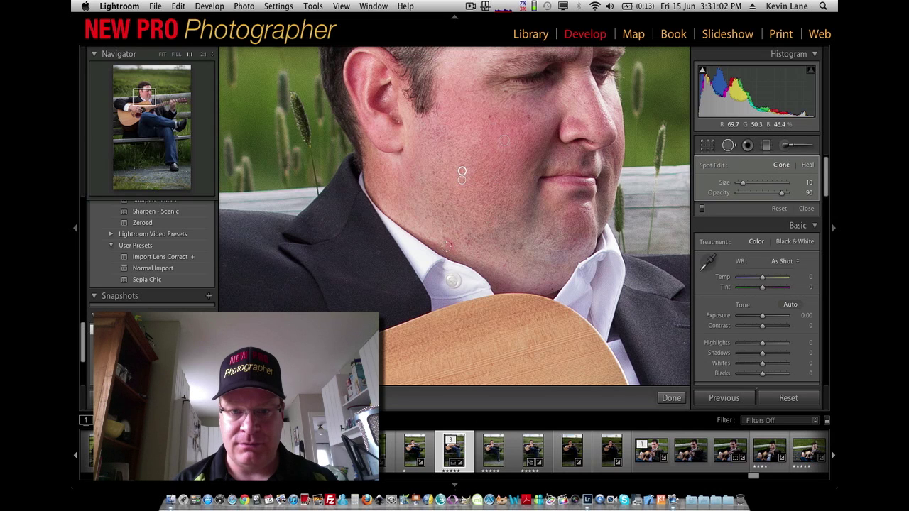
Clone over the red spot on the neck above the shirt collar, adjusting the spot size to 13
click(450, 243)
click(728, 146)
click(728, 146)
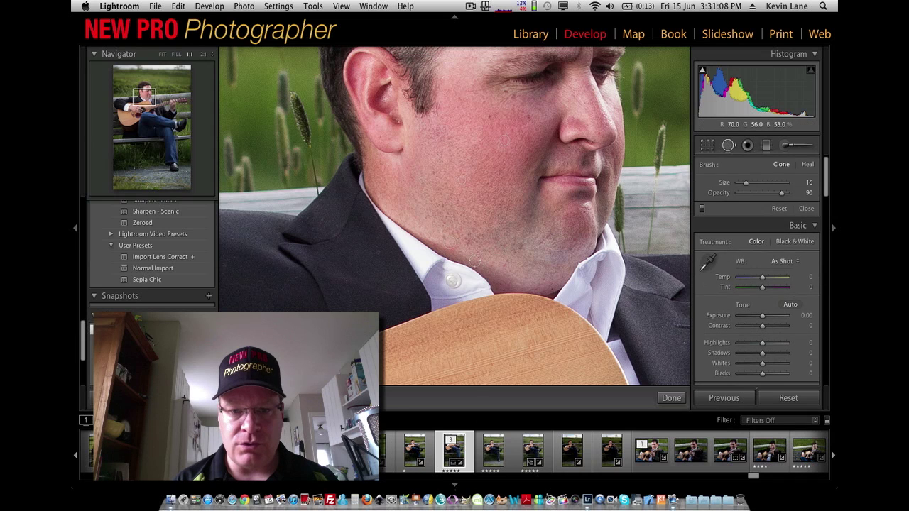
scroll(451, 245, up, 6)
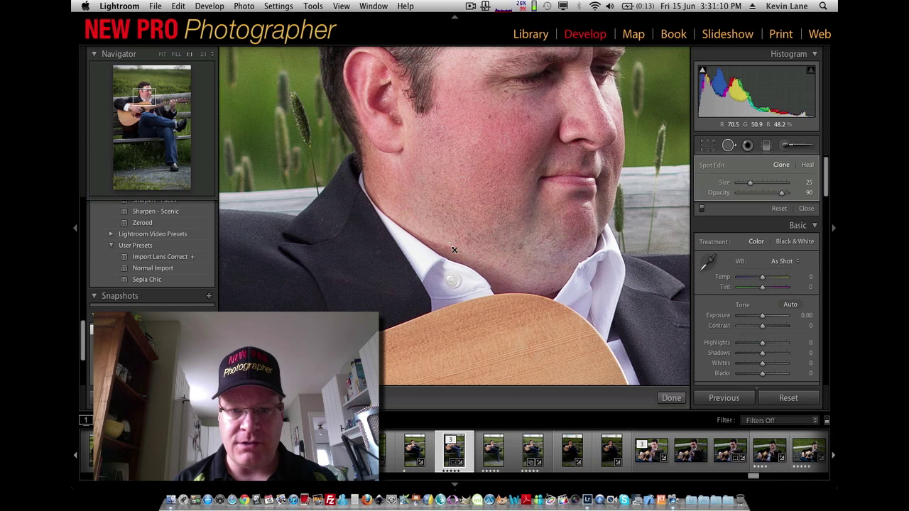
scroll(453, 247, down, 9)
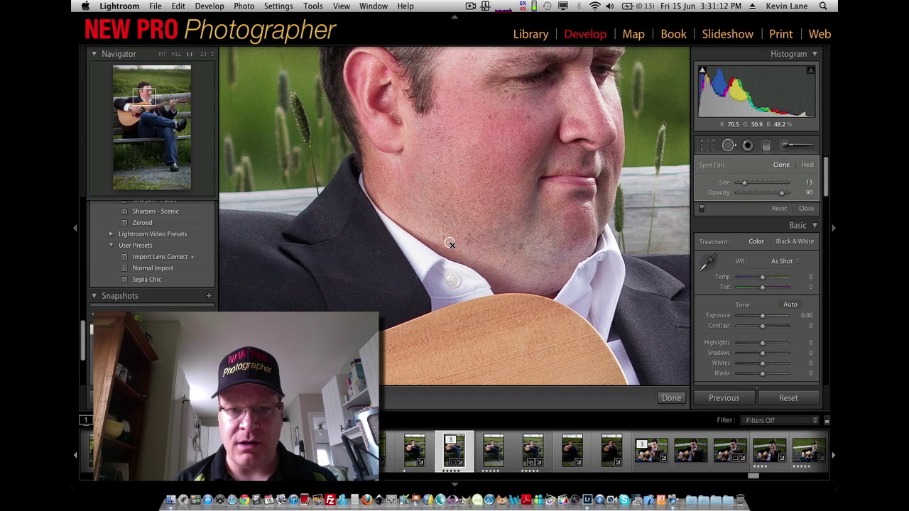
click(729, 146)
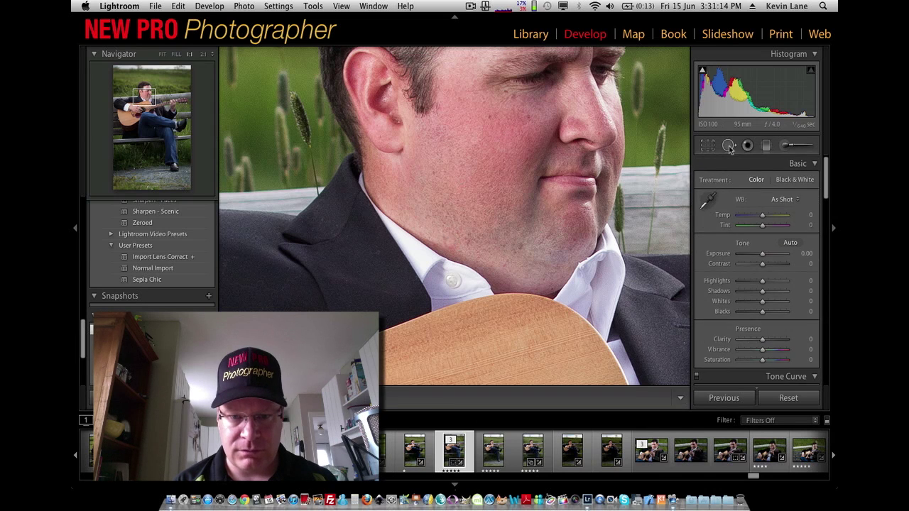
Clone out the small mark beneath the chin with a size 10 spot at 90 opacity
click(728, 146)
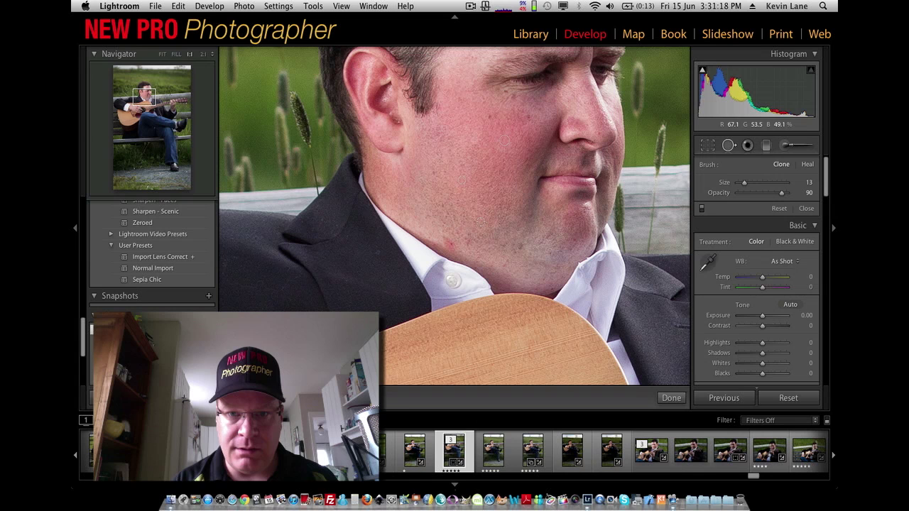
scroll(574, 242, down, 3)
click(575, 239)
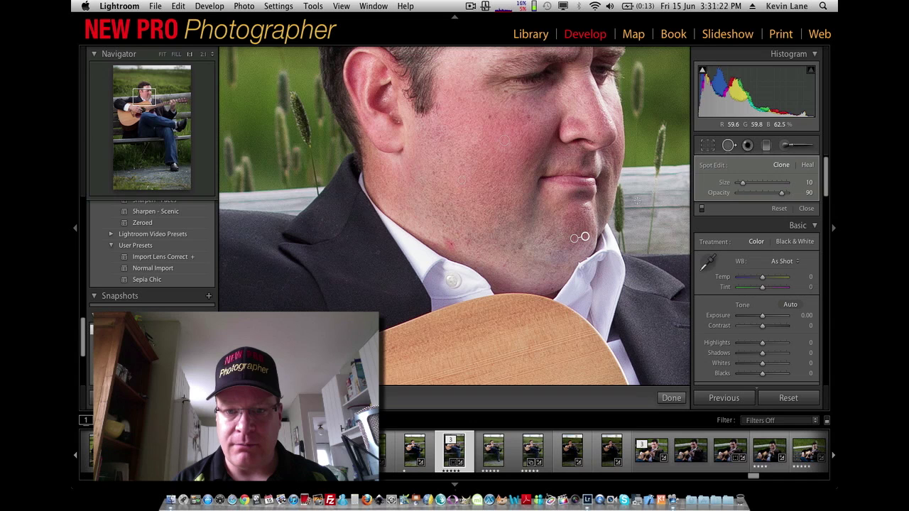
Clone over the remaining red spot on the neck above the shirt collar using nearby skin, with spot size 13 and 90 opacity
click(728, 145)
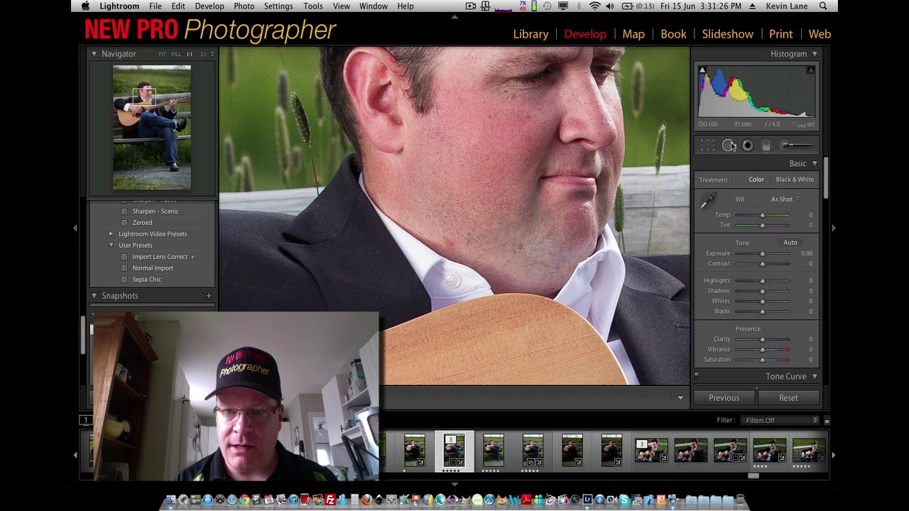
click(727, 145)
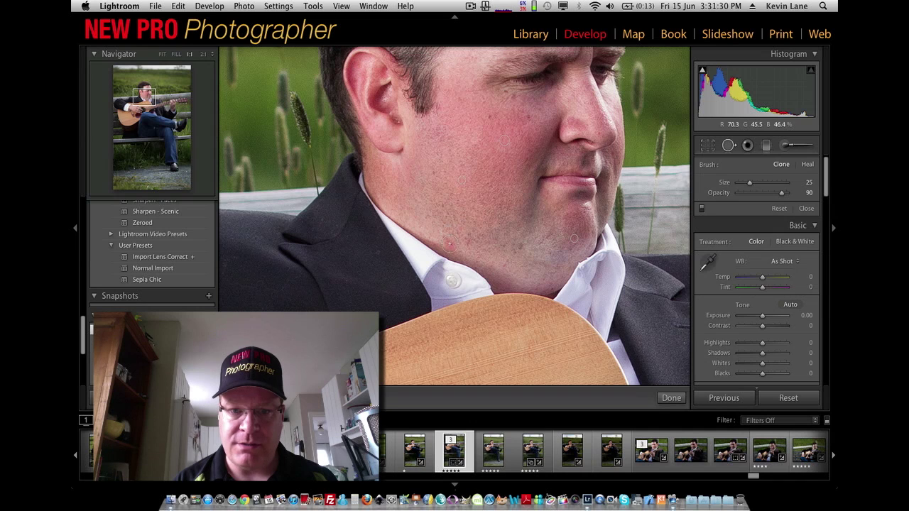
click(449, 245)
drag(481, 240, 479, 258)
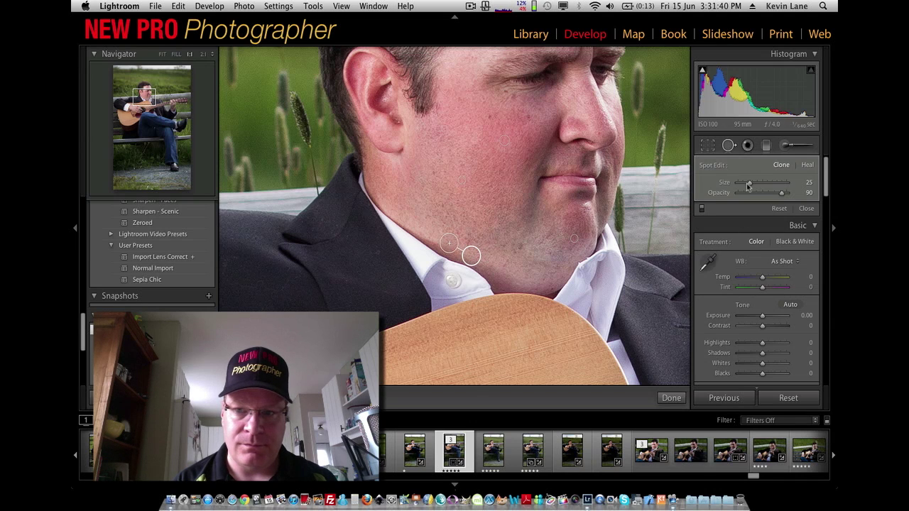
click(729, 145)
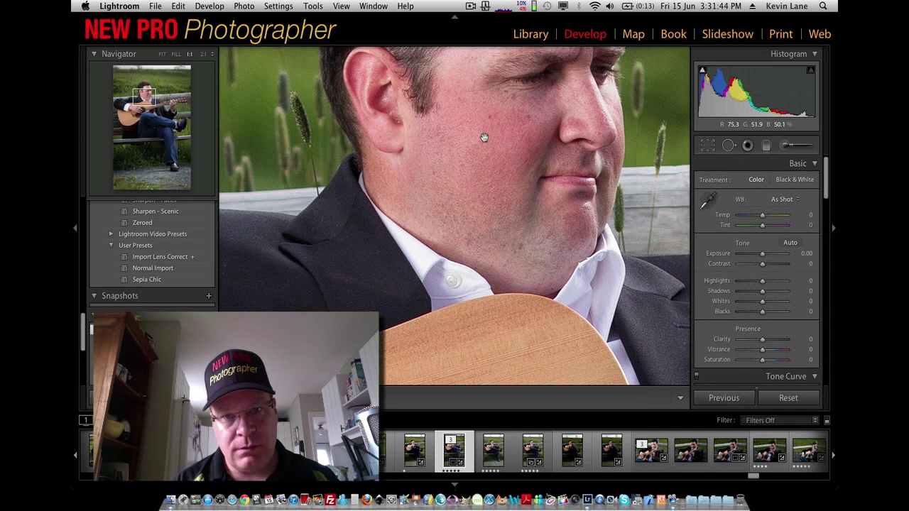
Clone out the mark on the side of the nose with a size 13 spot at 90 opacity
drag(537, 129, 507, 134)
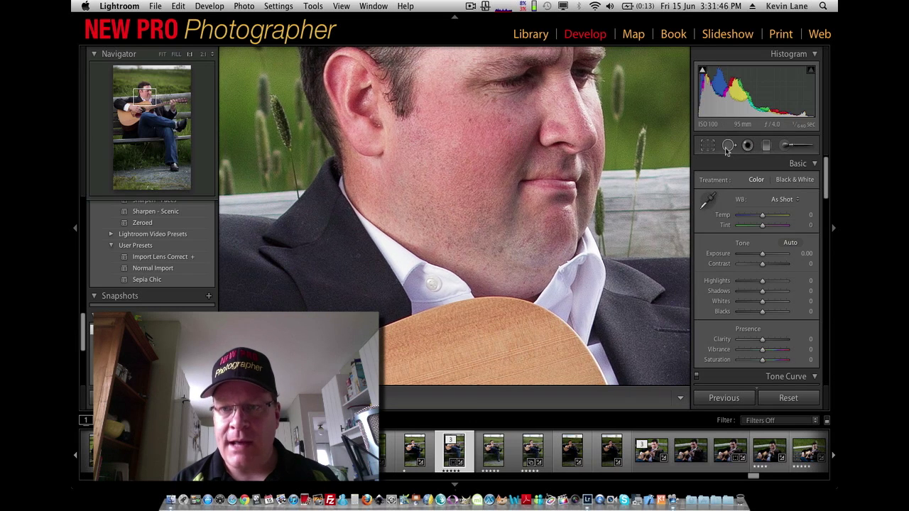
click(729, 146)
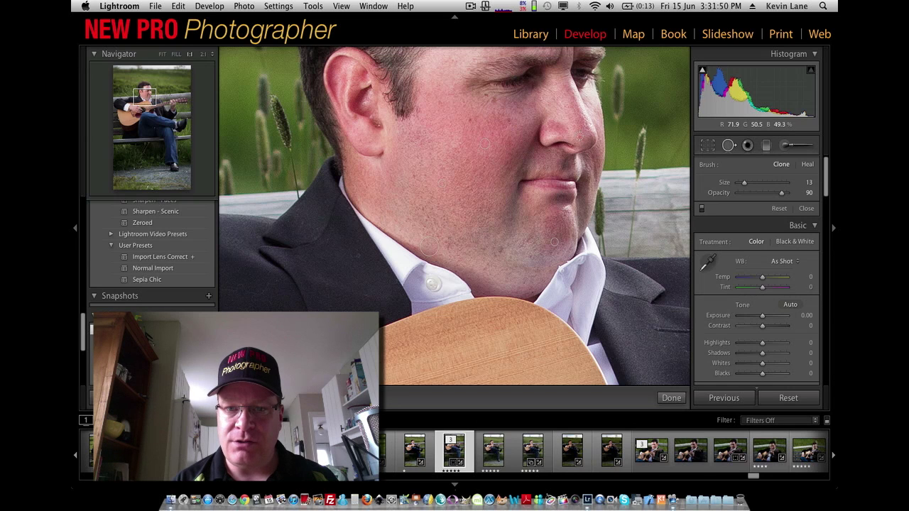
click(580, 132)
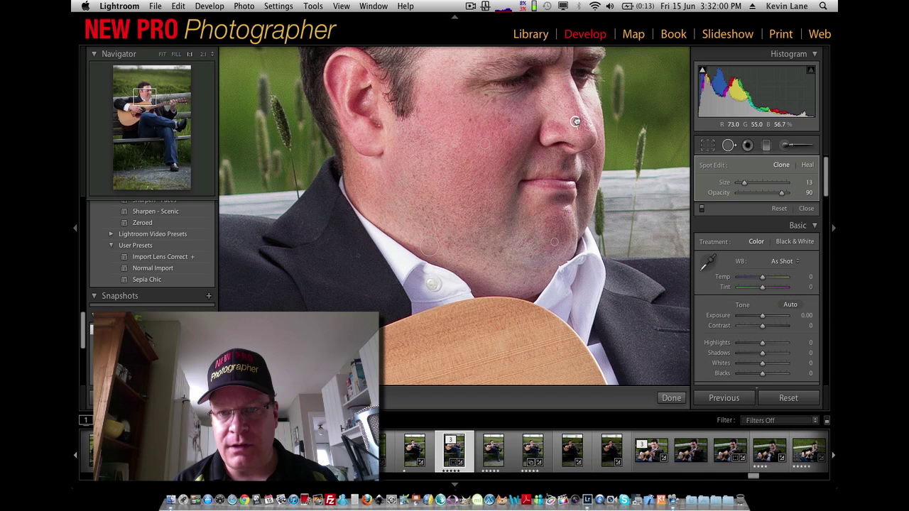
click(729, 147)
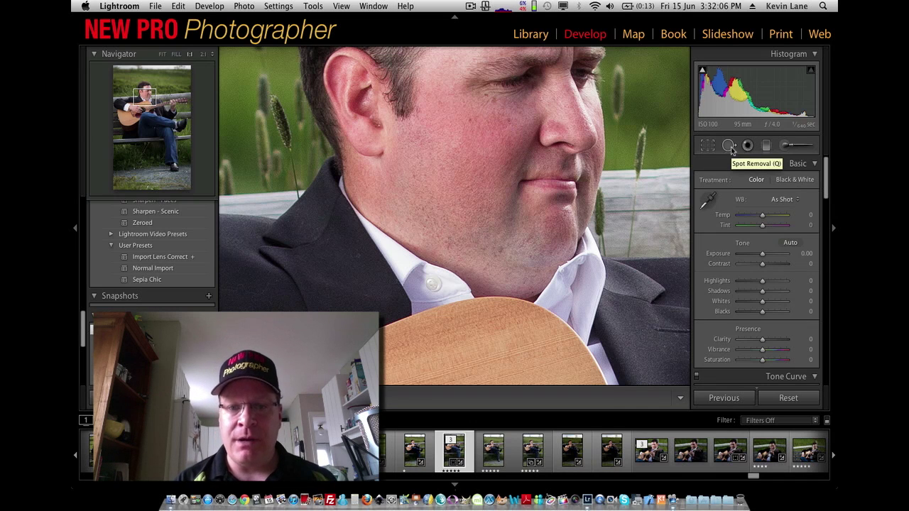
Review the retouched skin by comparing close-up views of the face with the whole portrait
click(517, 169)
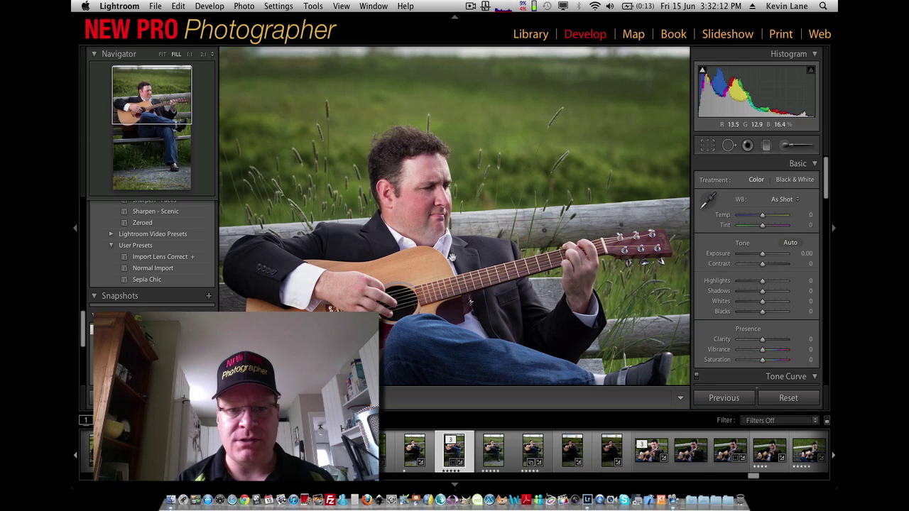
click(437, 216)
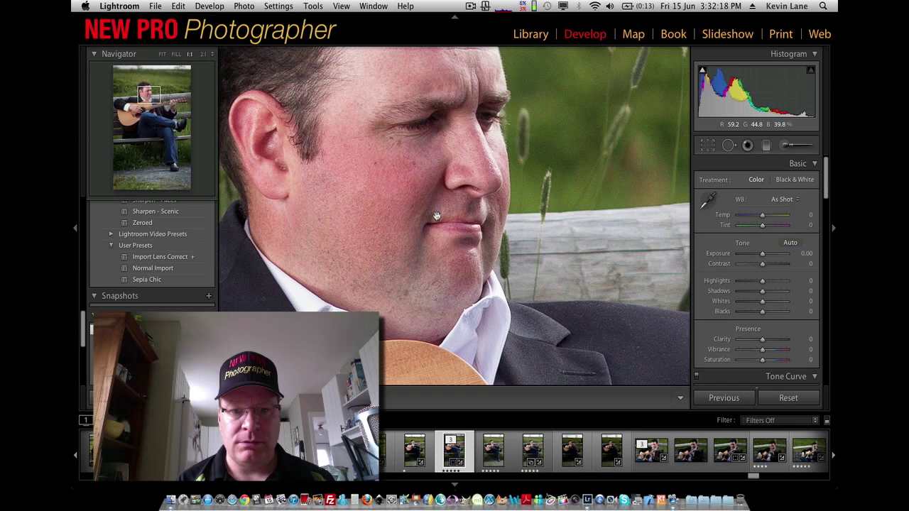
click(436, 216)
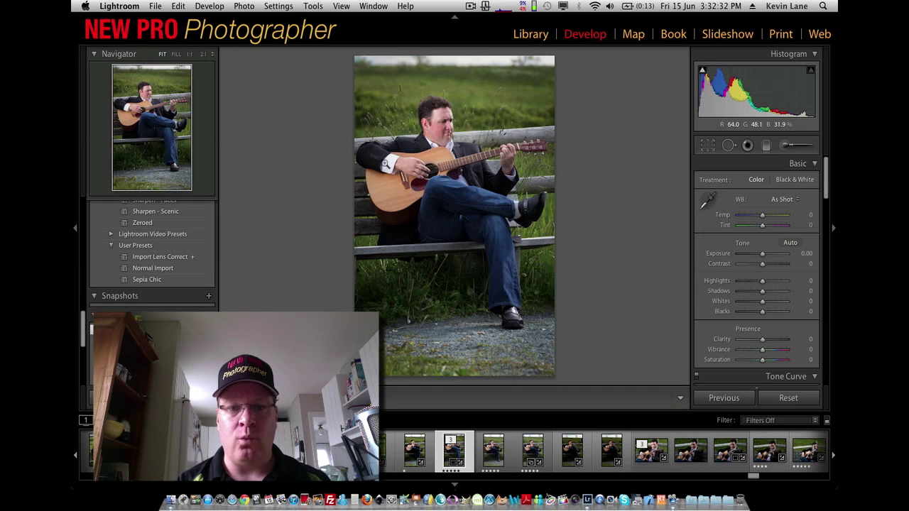
click(441, 129)
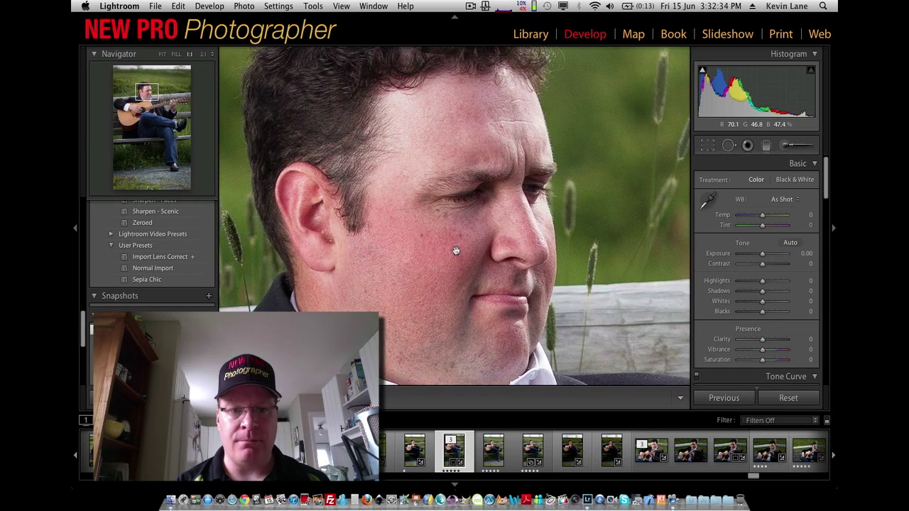
click(456, 252)
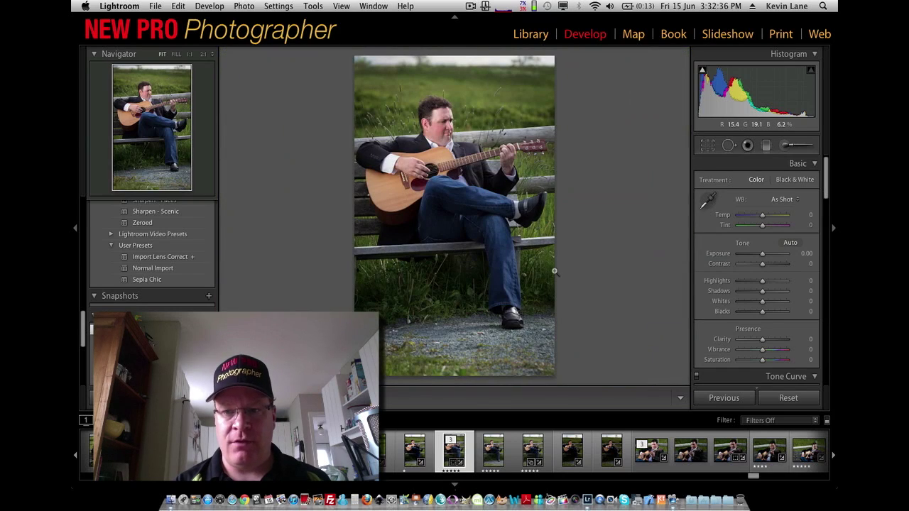